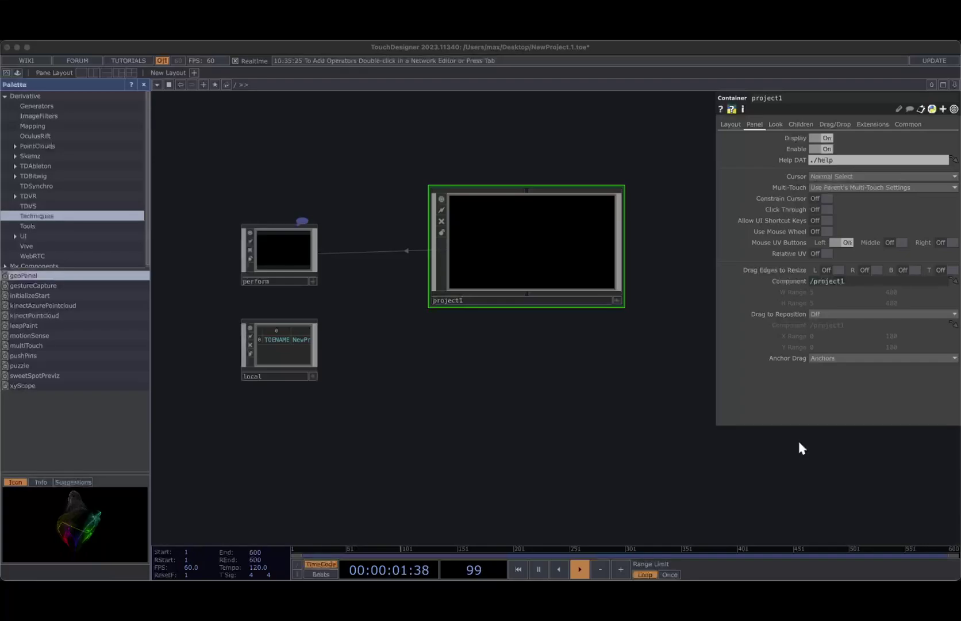
Step: Replace the project1 container with the Skamz_Video_System component from the My Components palette
click(702, 422)
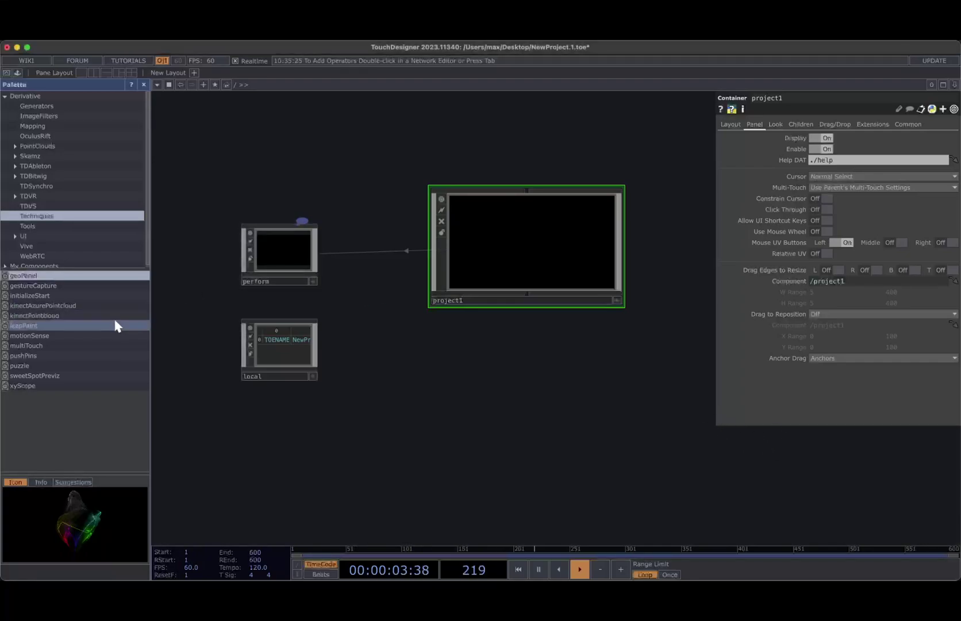
click(27, 266)
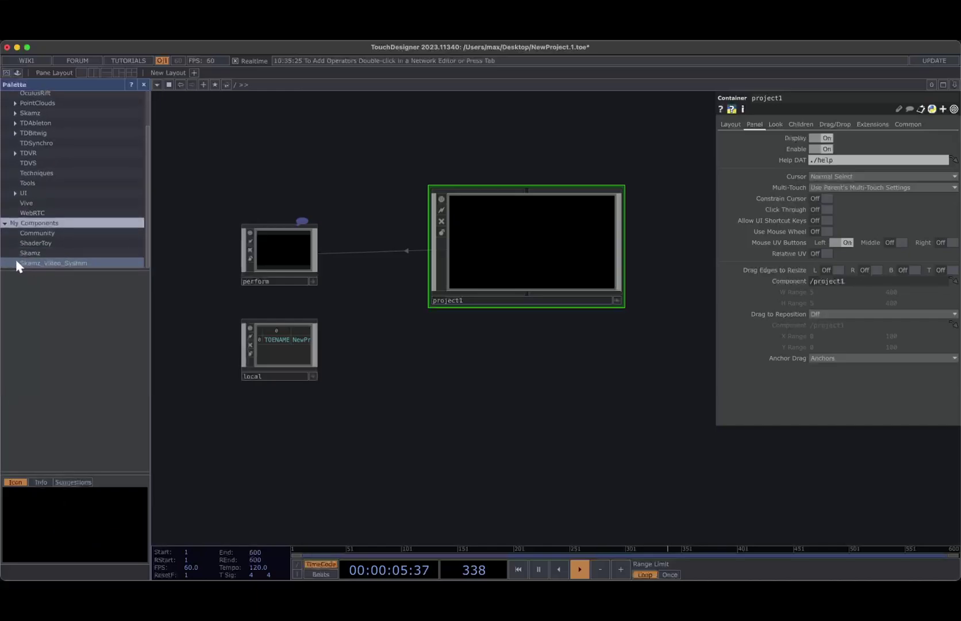
click(60, 262)
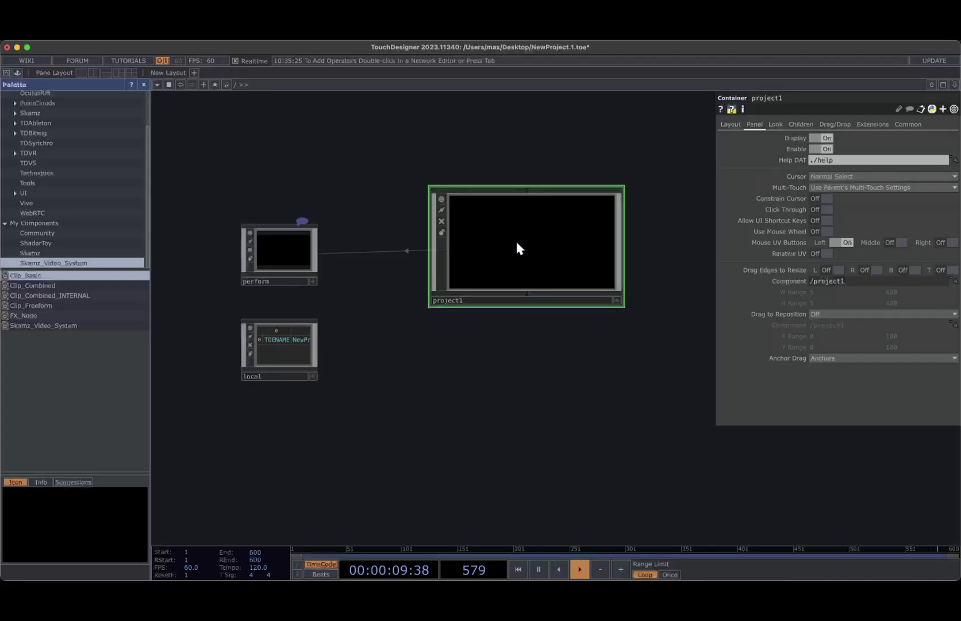
key(Delete)
drag(82, 323, 405, 262)
drag(445, 228, 425, 264)
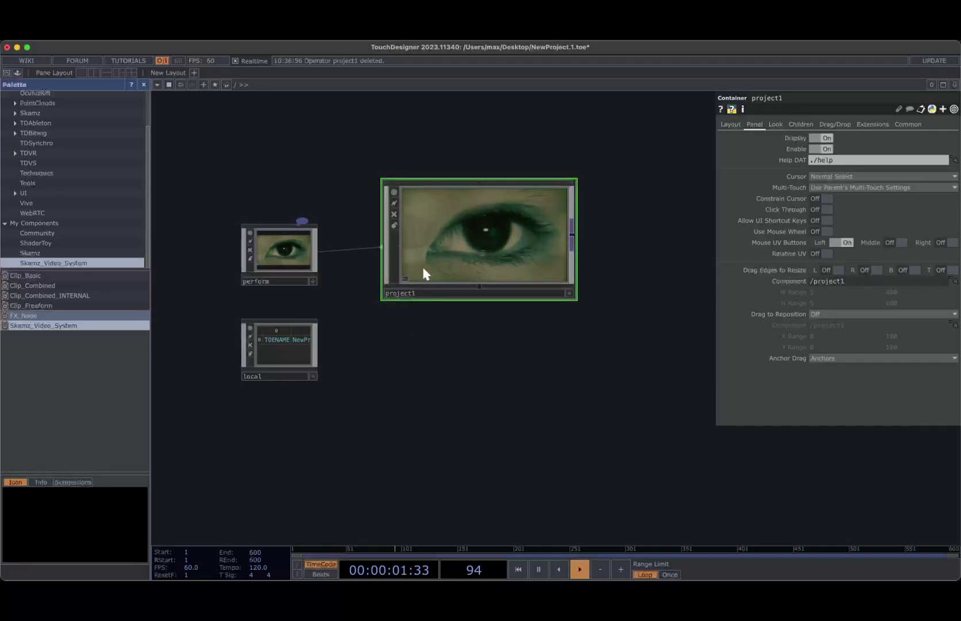
Step: Enter the project1 container and examine its clips, active clip selector, effects, effect selector and output sections
scroll(422, 255, up, 1)
key(i)
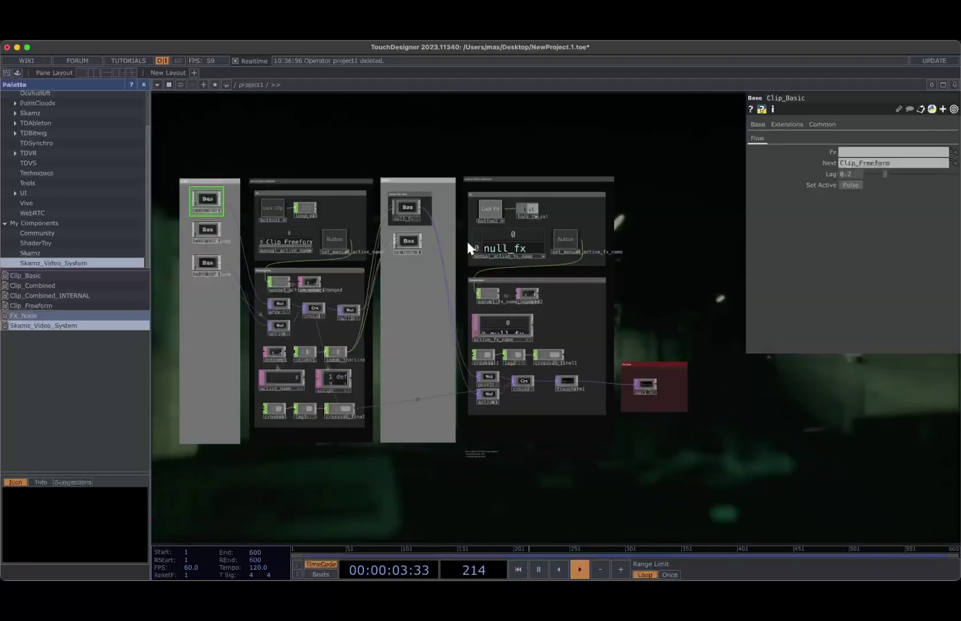
drag(455, 473, 491, 476)
middle_drag(341, 430, 428, 460)
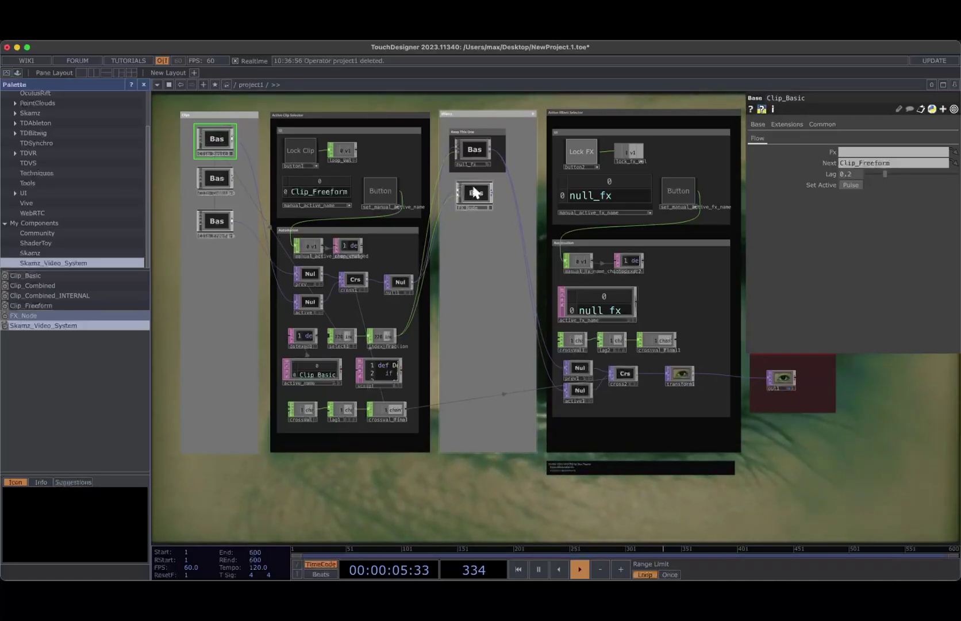
scroll(664, 341, down, 3)
drag(791, 428, 763, 451)
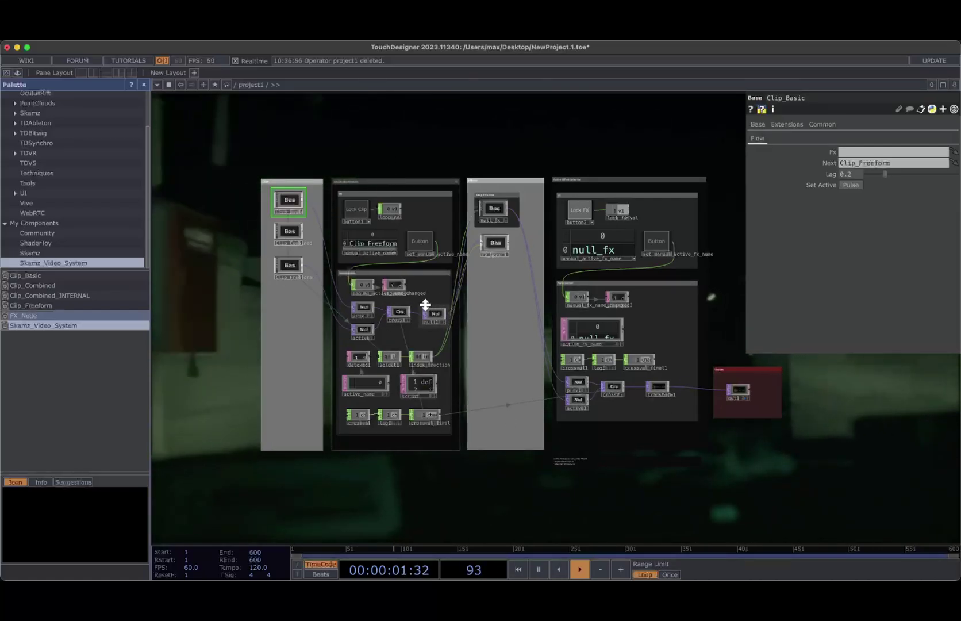
drag(485, 136, 449, 116)
scroll(328, 234, up, 3)
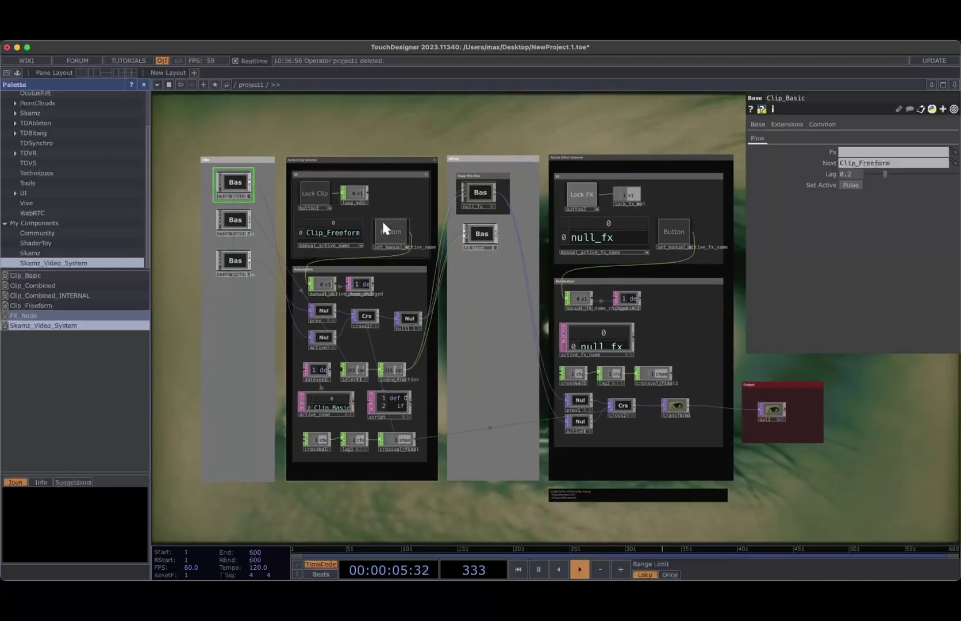
scroll(236, 316, up, 2)
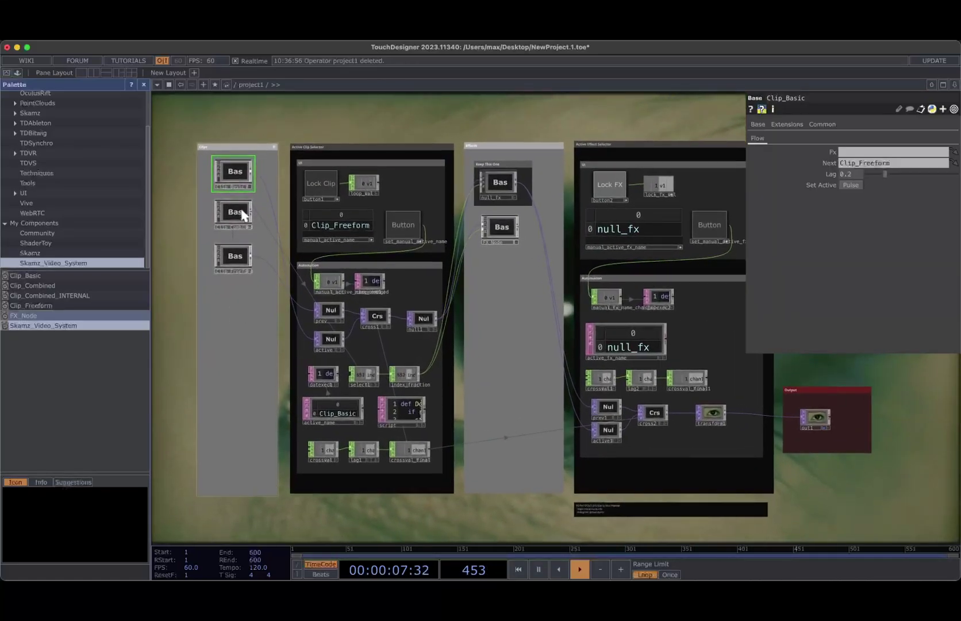
Step: Pulse Set Active on Clip_Basic, Clip_Combined and Clip_Freeform in turn, finishing with Clip_Basic as the active clip
click(851, 185)
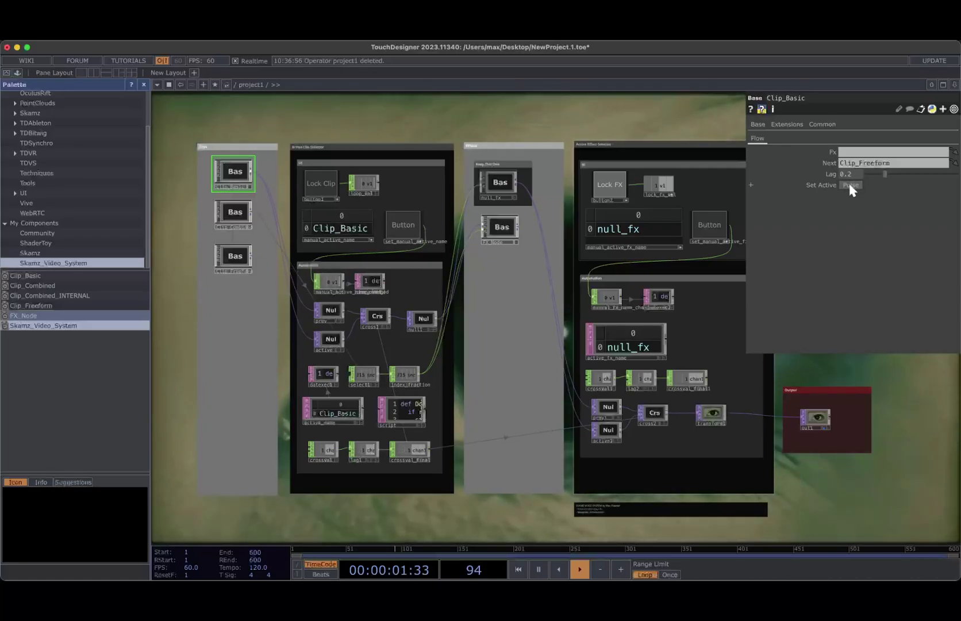
click(233, 212)
click(850, 186)
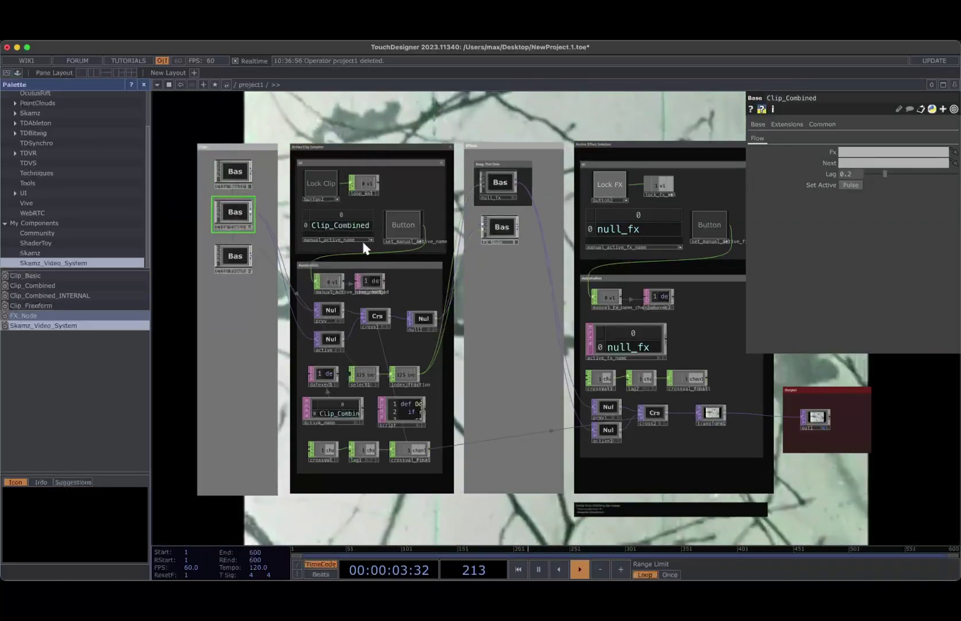
click(231, 256)
click(851, 196)
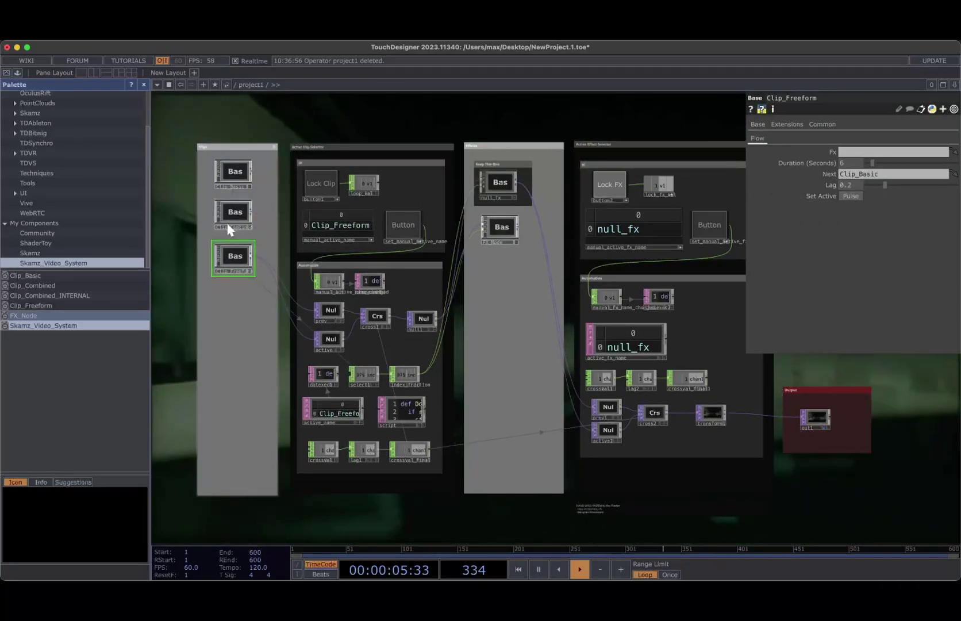
click(233, 173)
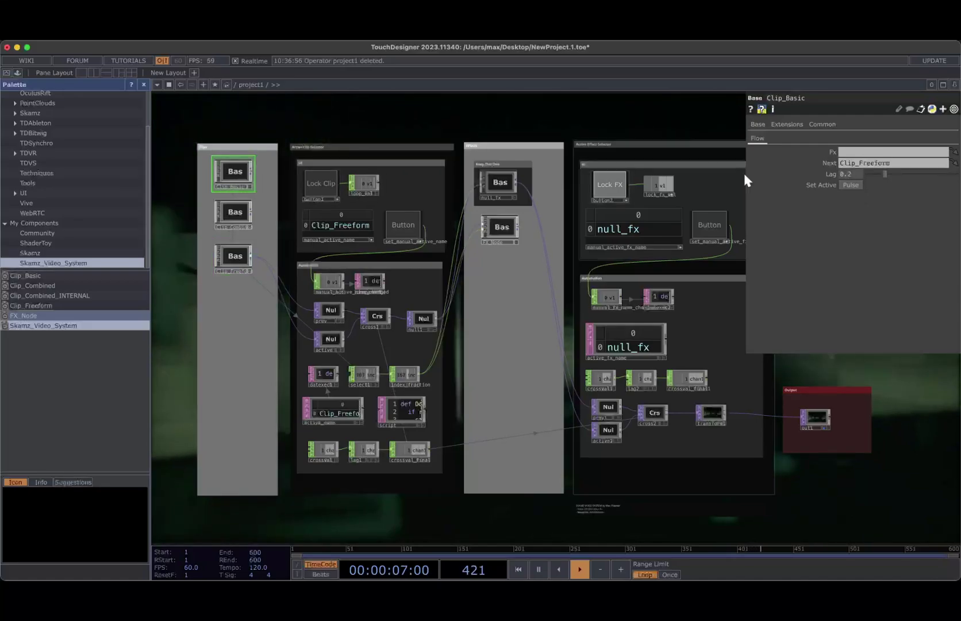
click(850, 185)
scroll(229, 191, up, 3)
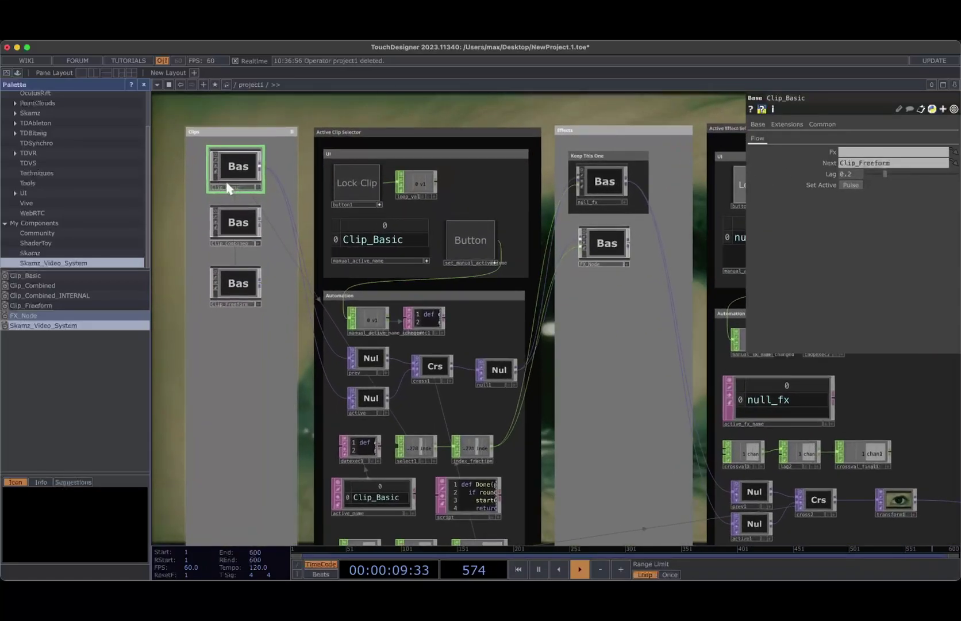
Step: Examine the flow parameters of the three clip components in the Clips group one after another
click(217, 223)
click(239, 273)
click(249, 183)
click(246, 246)
click(241, 283)
click(245, 223)
click(245, 170)
click(243, 229)
click(242, 282)
click(244, 224)
Step: Set the Next parameter of Clip_Basic to Clip_Combined
click(245, 156)
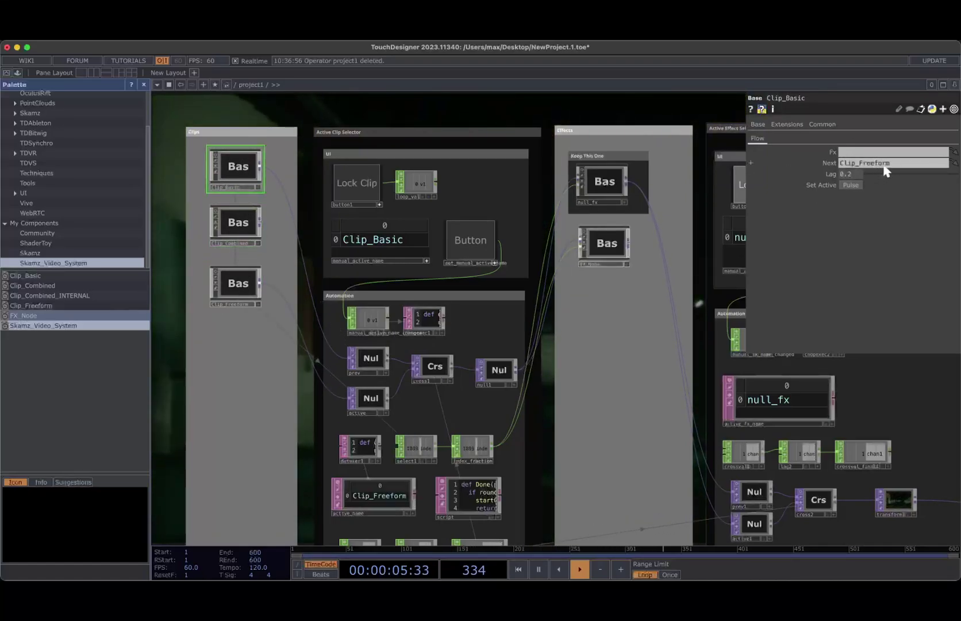
click(880, 163)
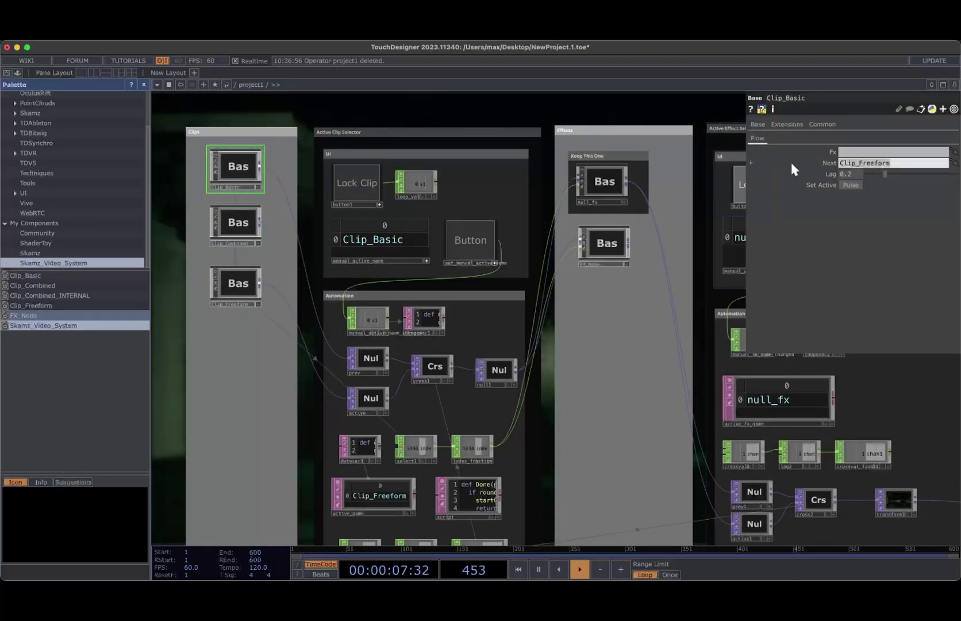
text(Clip_Combined)
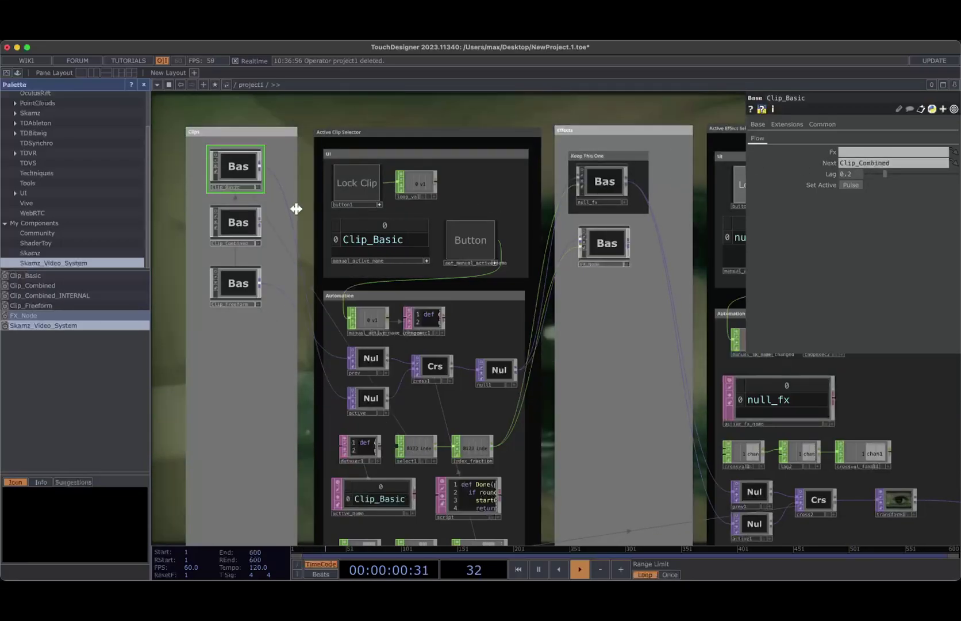
Step: Assign Clip_Basic as the Next clip of Clip_Combined so the two clips alternate
click(238, 225)
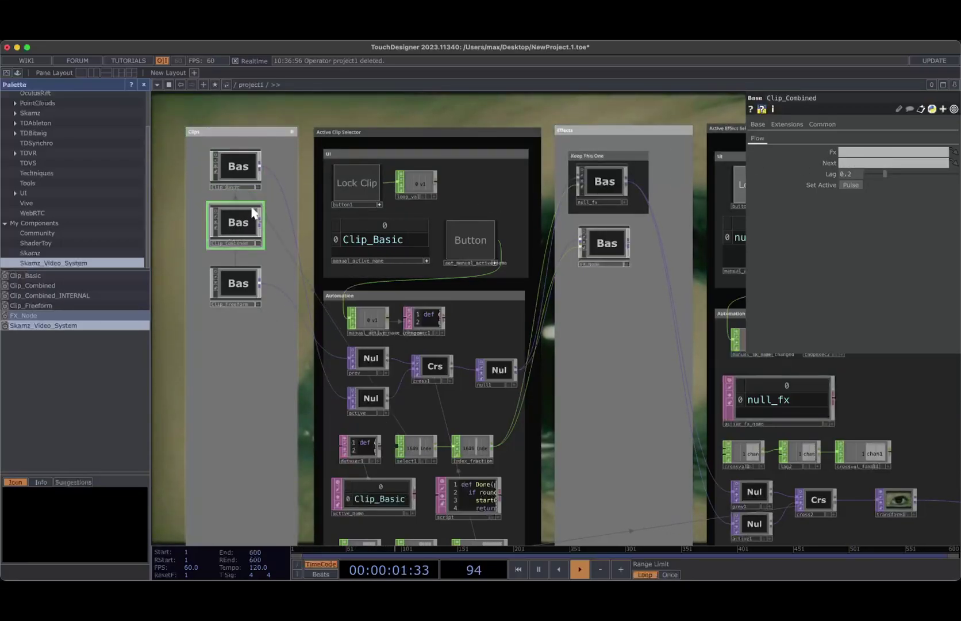
scroll(380, 215, down, 2)
click(261, 183)
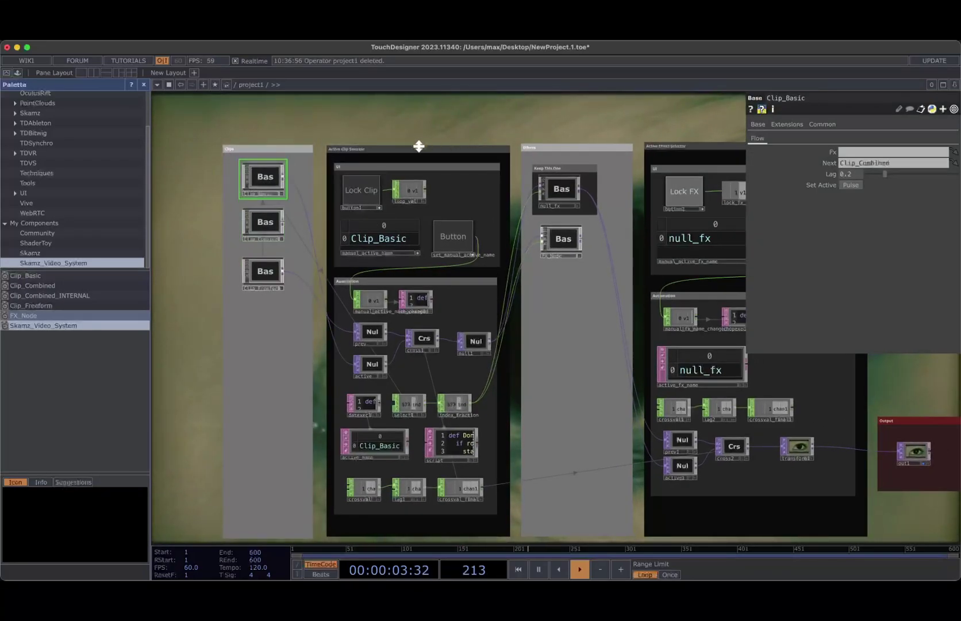
click(260, 221)
click(262, 187)
click(268, 226)
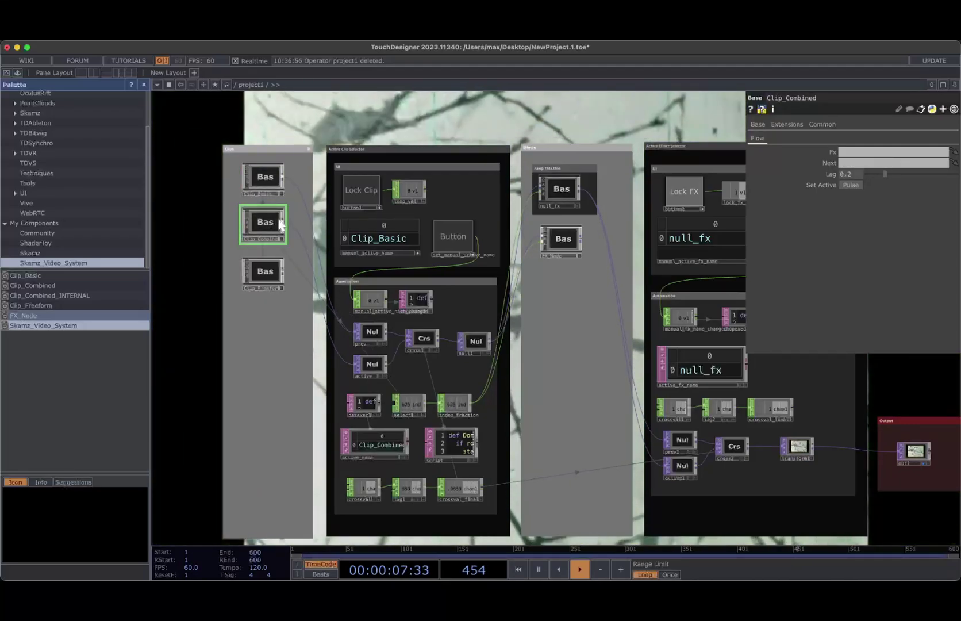
drag(264, 176, 856, 164)
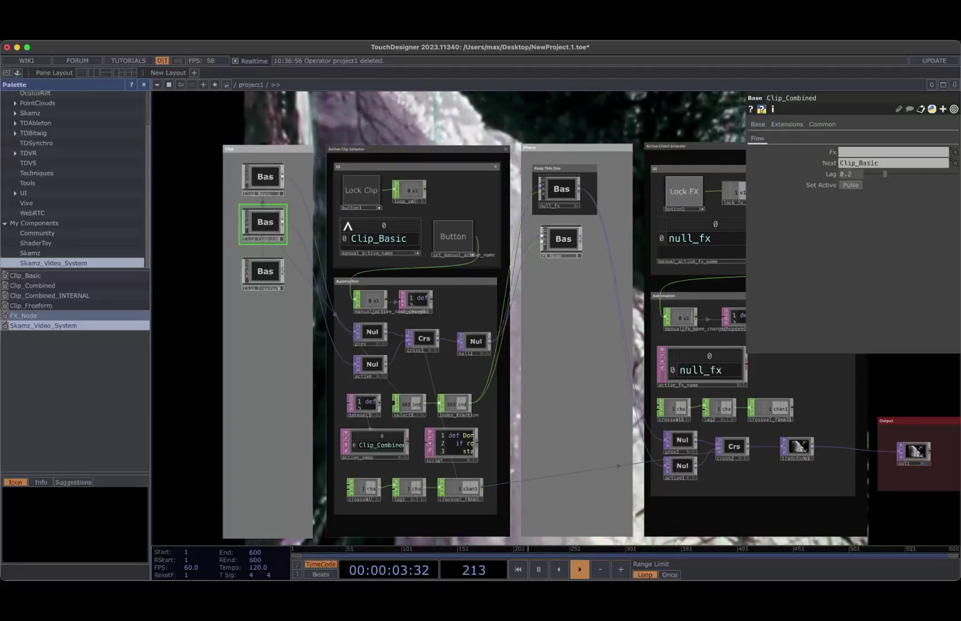
Step: Pulse Set Active on Clip_Basic with the clip locked, and trigger the set_manual_active_name button
scroll(347, 220, up, 2)
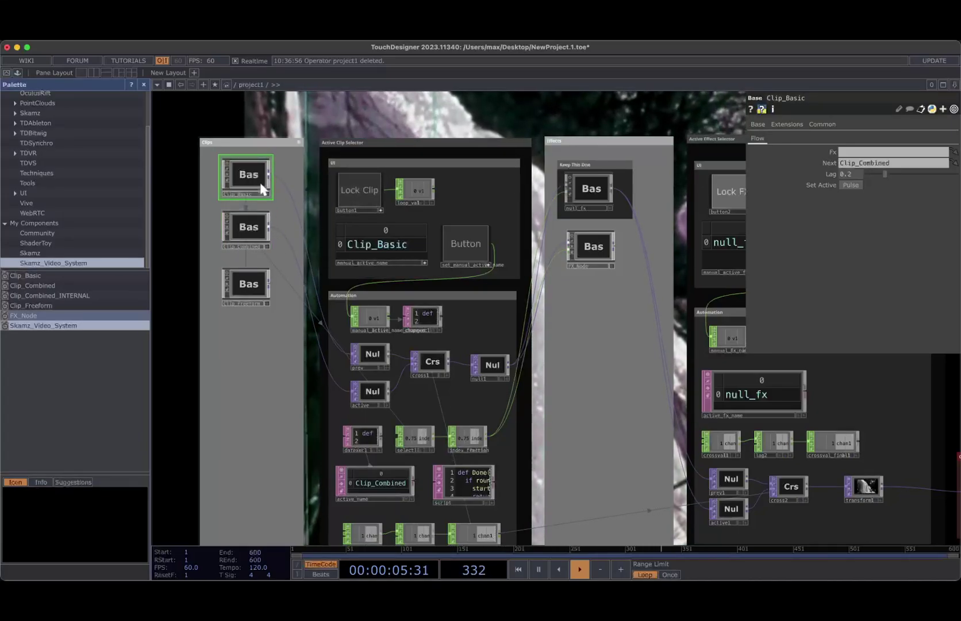
click(857, 185)
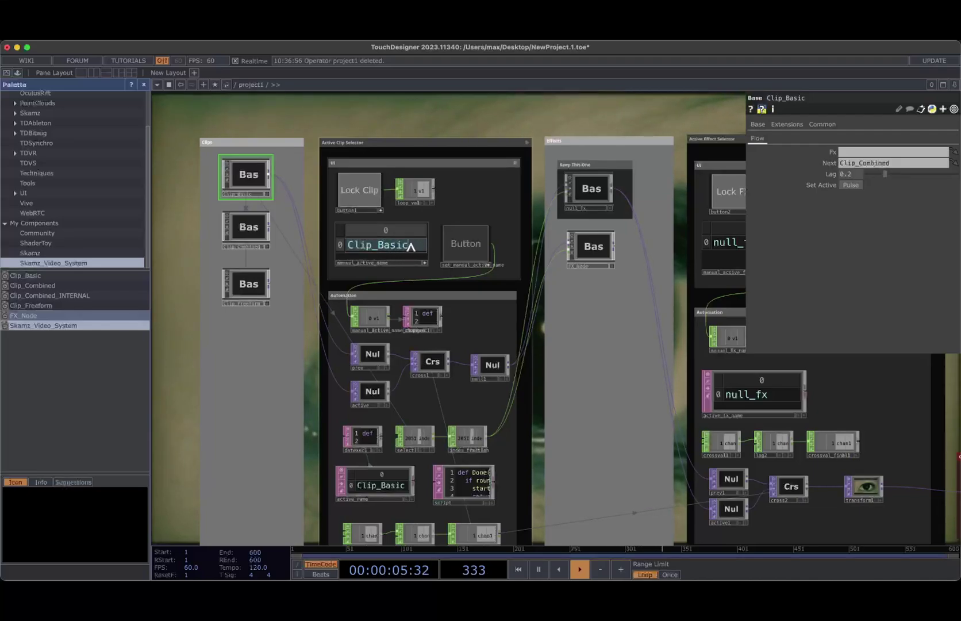
click(472, 247)
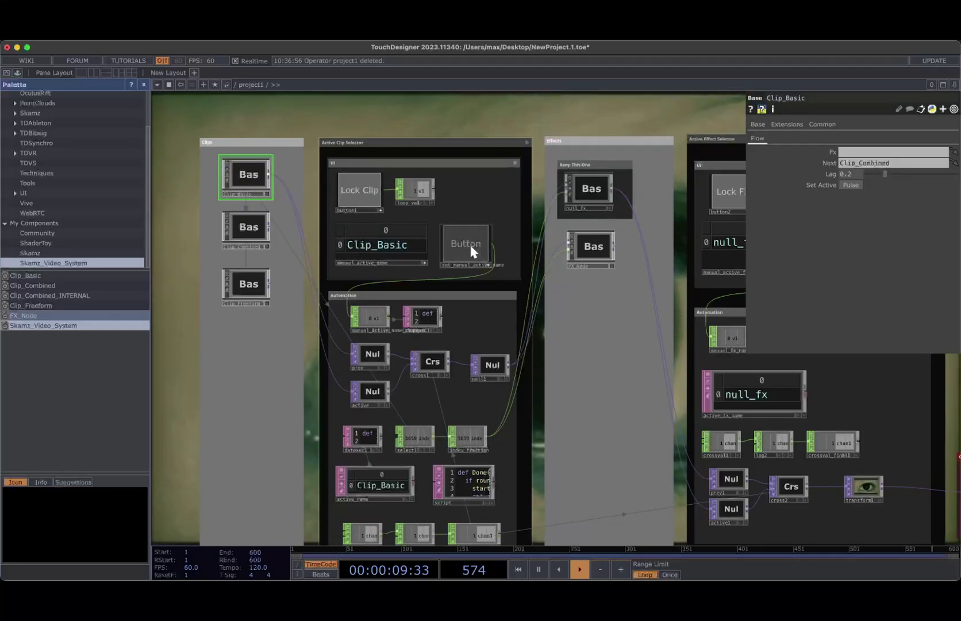
Step: Review the flow parameters of Clip_Combined and Clip_Freeform in the Clips group
drag(447, 124, 394, 118)
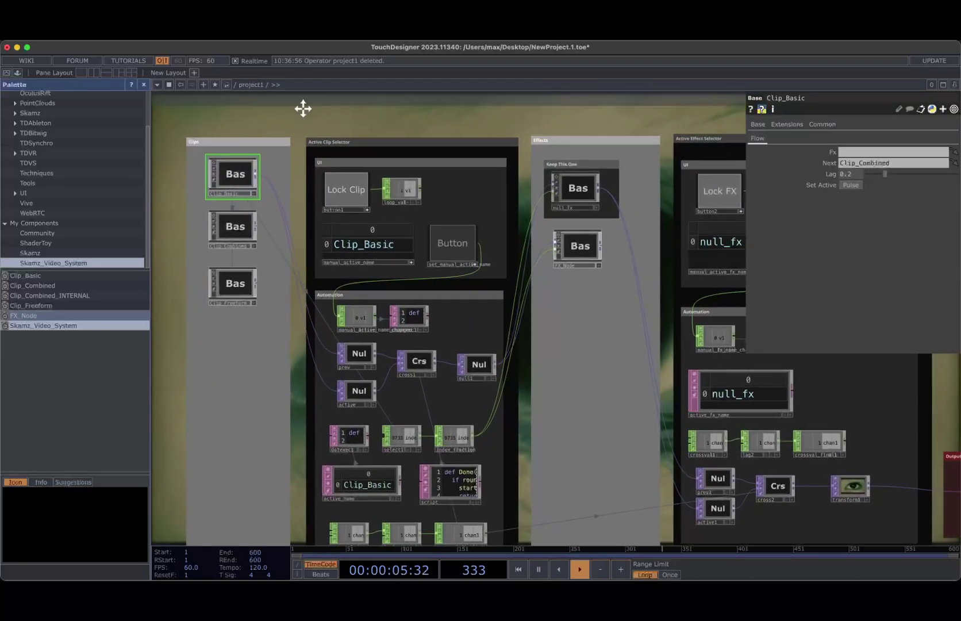
drag(300, 107, 308, 109)
click(240, 233)
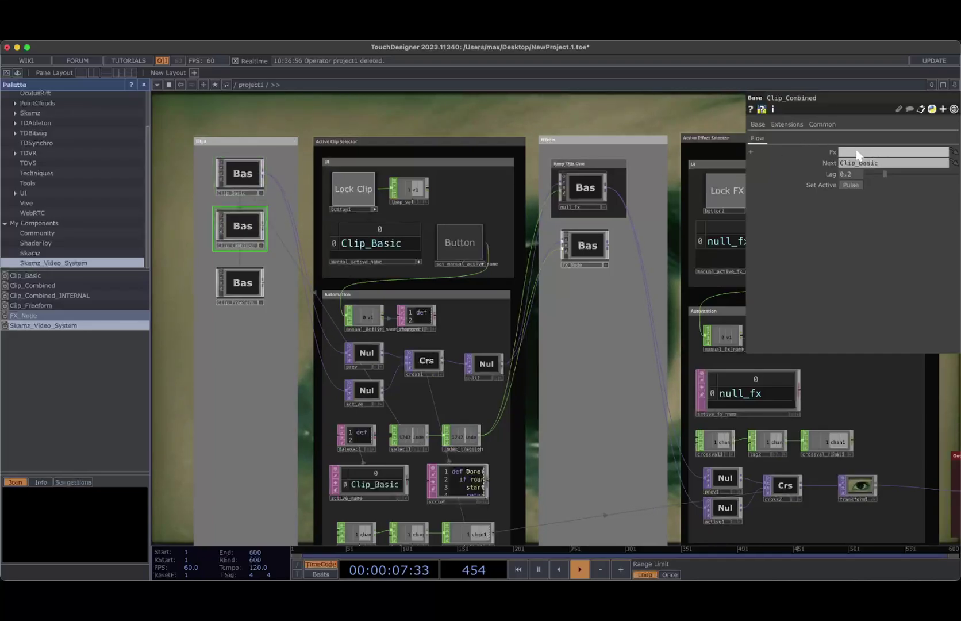
click(263, 282)
click(247, 221)
Step: Open the Clip_Basic network, examine its Internals group, moviefilein1 and out1, and return to project1
click(247, 189)
key(i)
drag(352, 438, 372, 432)
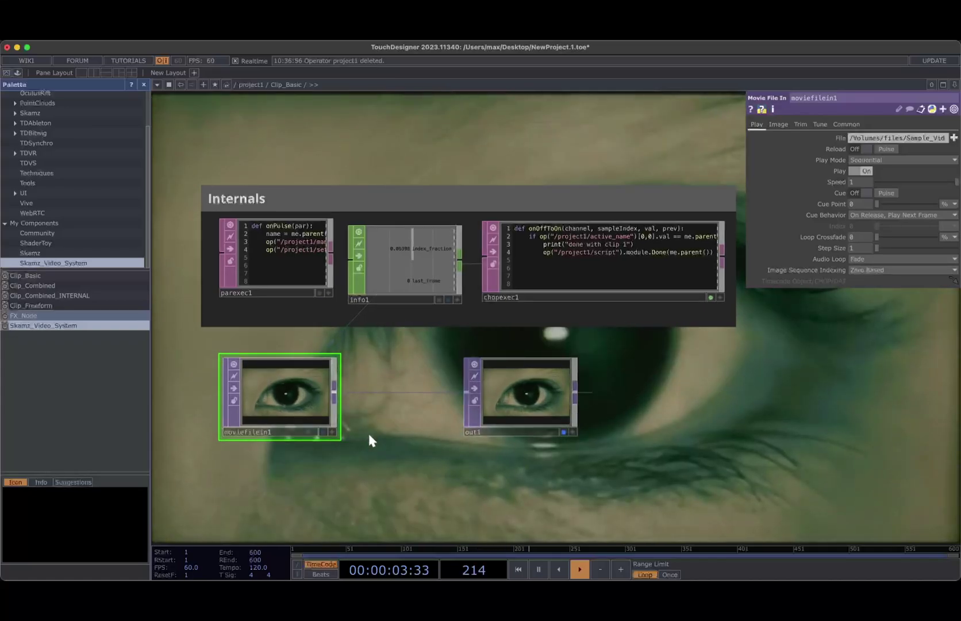
right_drag(196, 176, 773, 327)
click(771, 328)
click(287, 384)
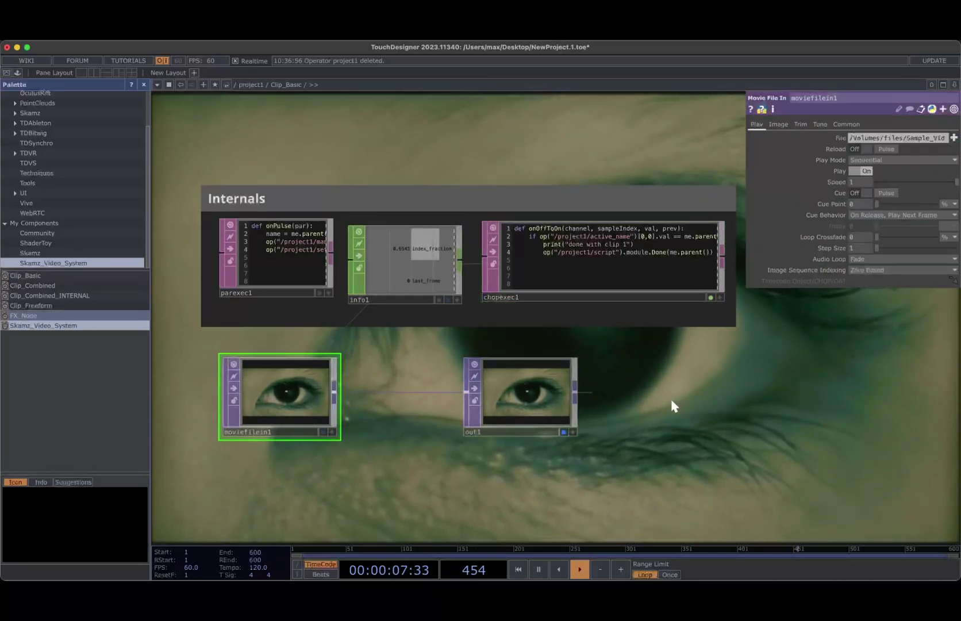
key(u)
double_click(240, 183)
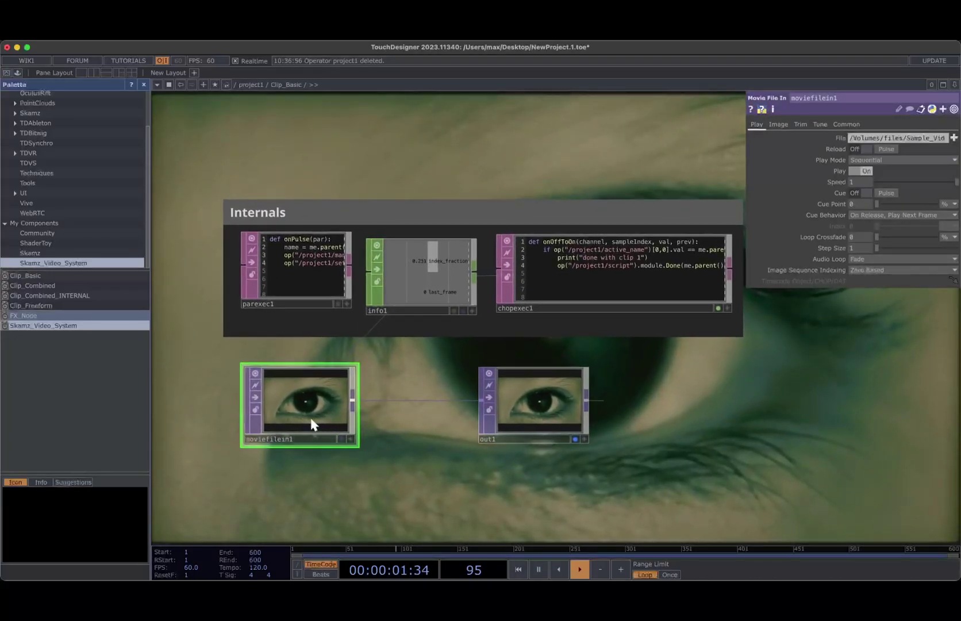
key(u)
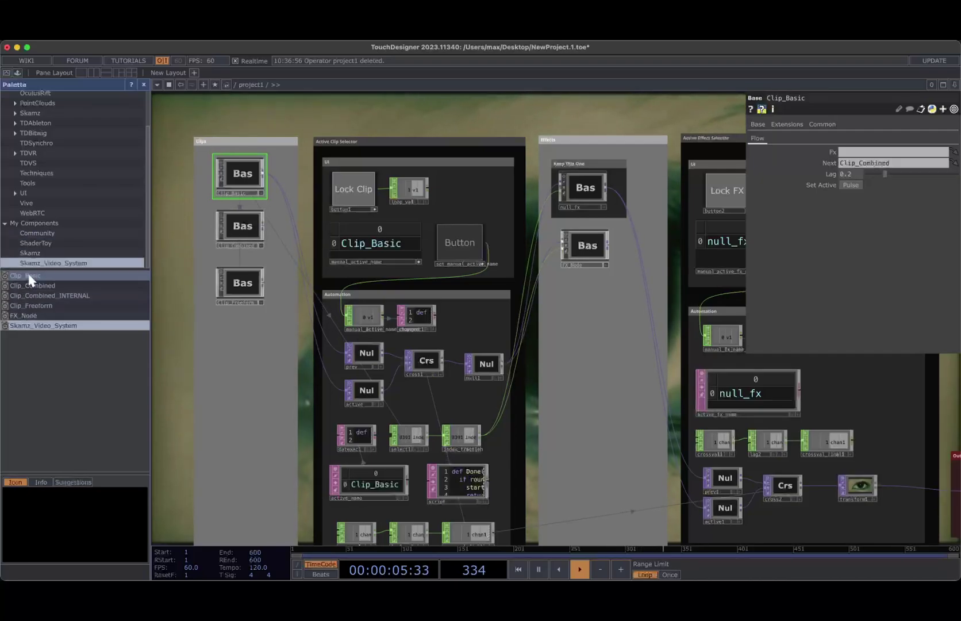
Step: Add a new Clip_Basic component from the palette beside the Clips group and delete it again
drag(260, 340, 316, 357)
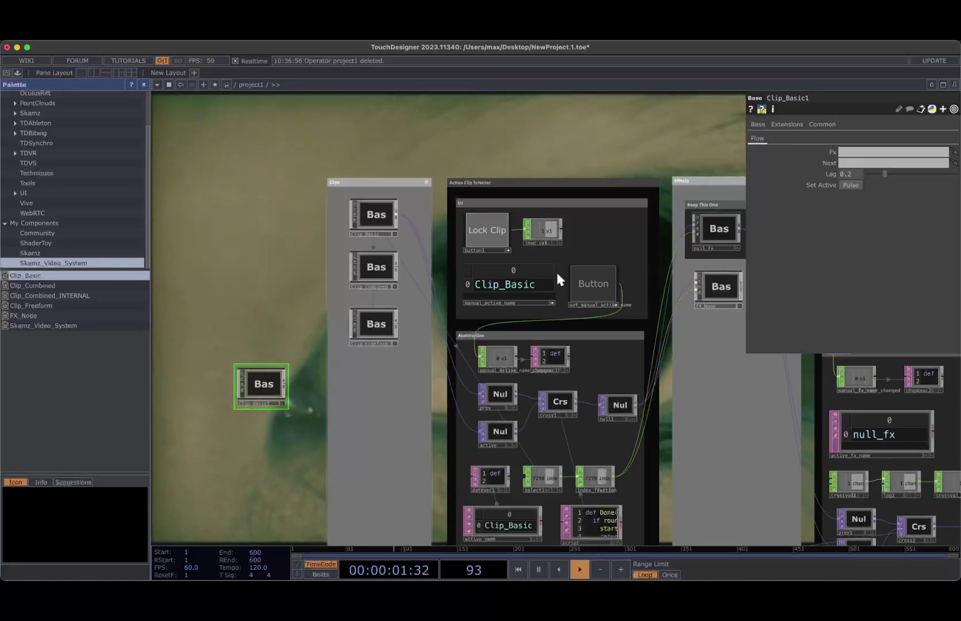
click(851, 188)
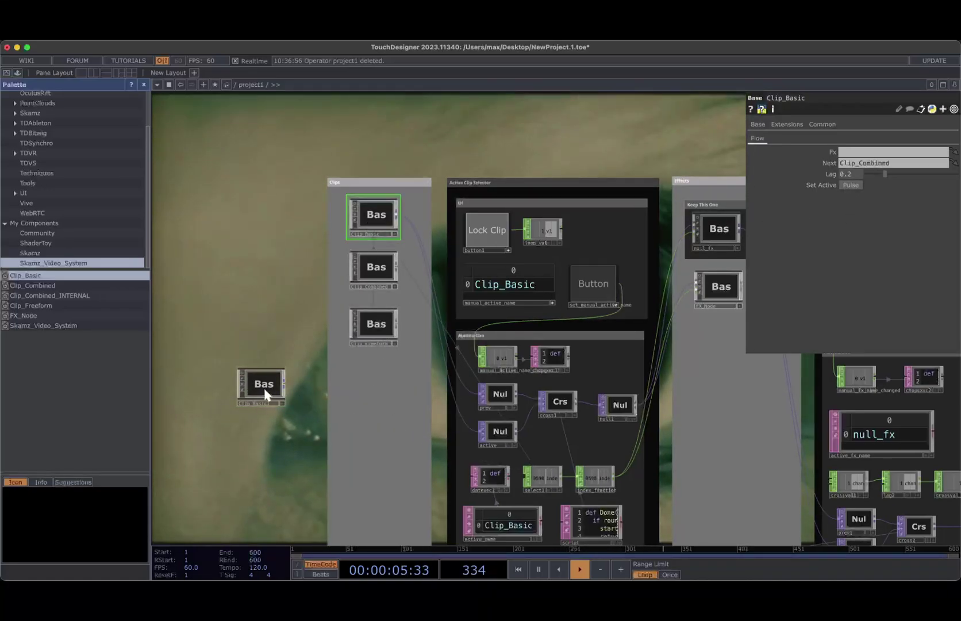
key(Delete)
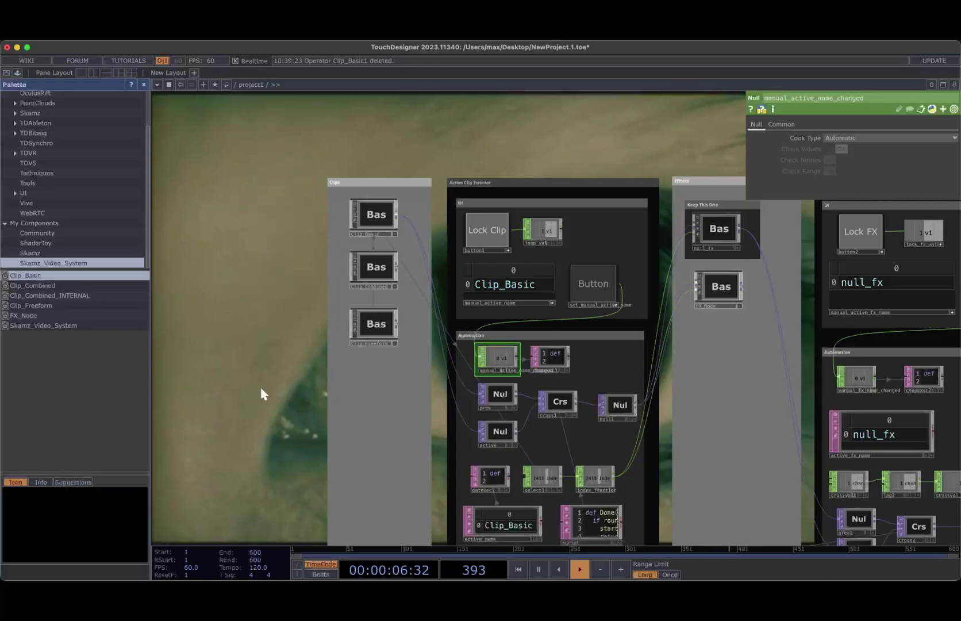
Step: Open the Clip_Combined network and examine its Clip_Combined_INTERNAL component and the file tables feeding it
click(382, 274)
double_click(372, 281)
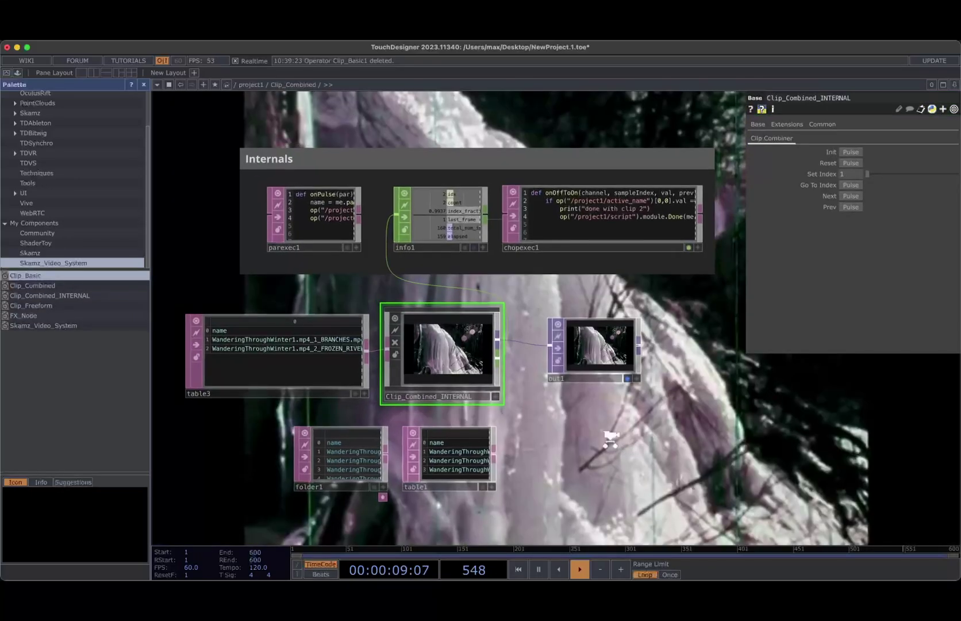
scroll(603, 425, down, 2)
scroll(592, 415, up, 2)
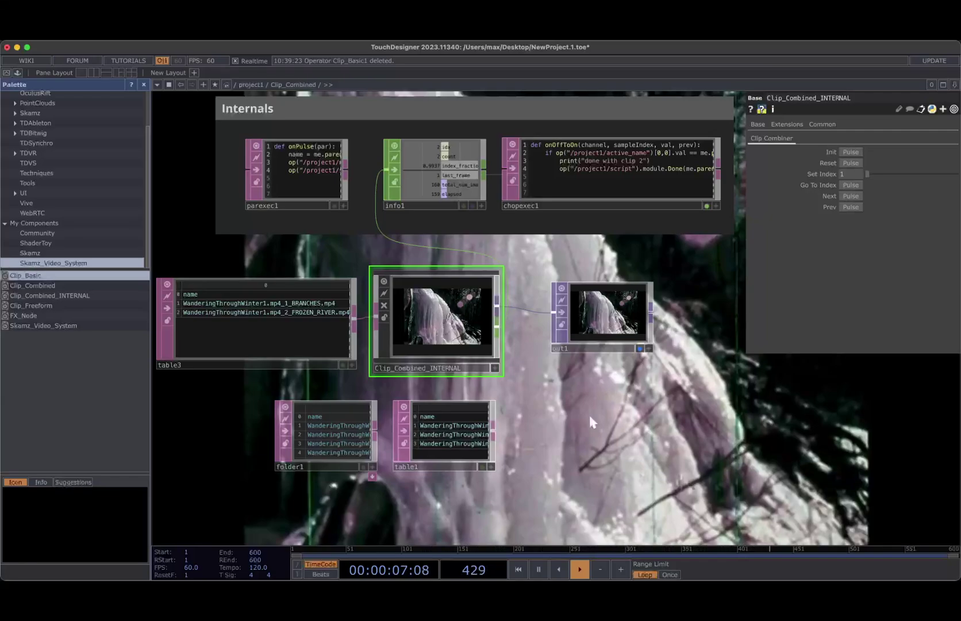
Step: Return to project1, reopen the Clip_Combined network and examine folder1, table1 and table3 around Clip_Combined_INTERNAL
key(u)
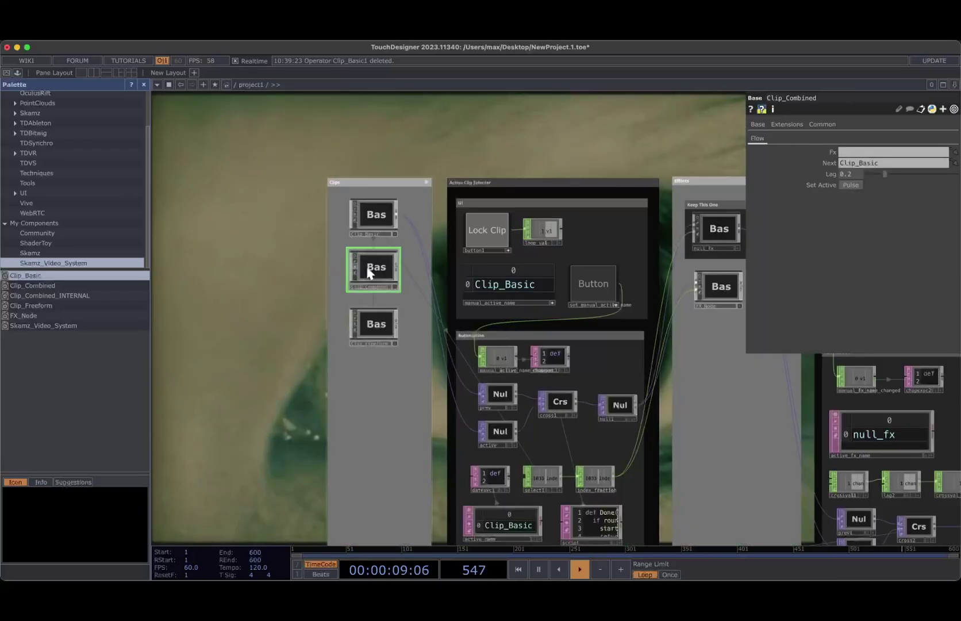
key(i)
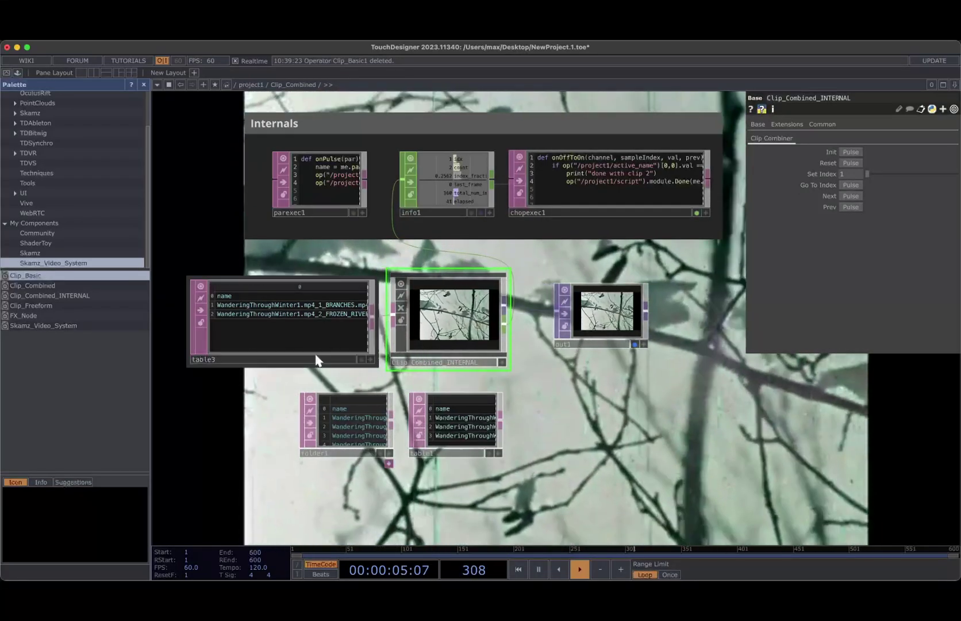
scroll(306, 317, up, 3)
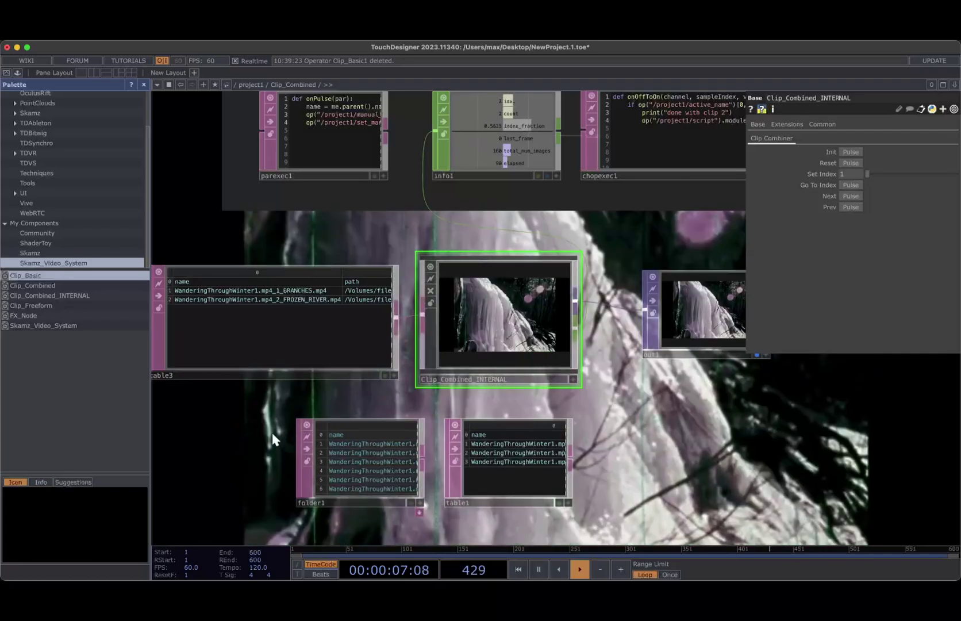
scroll(501, 448, down, 5)
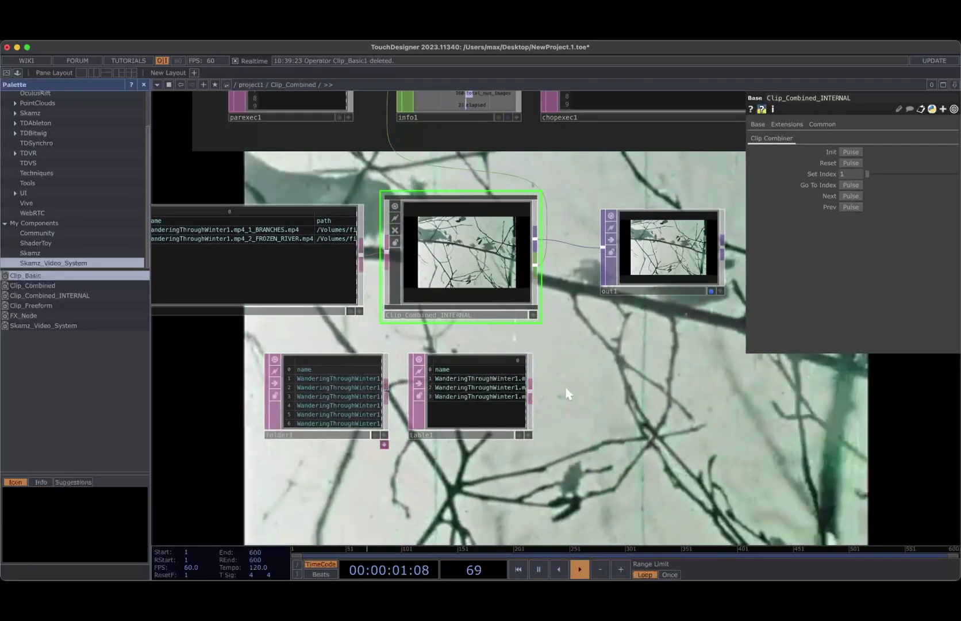
drag(577, 363, 545, 373)
scroll(546, 375, down, 1)
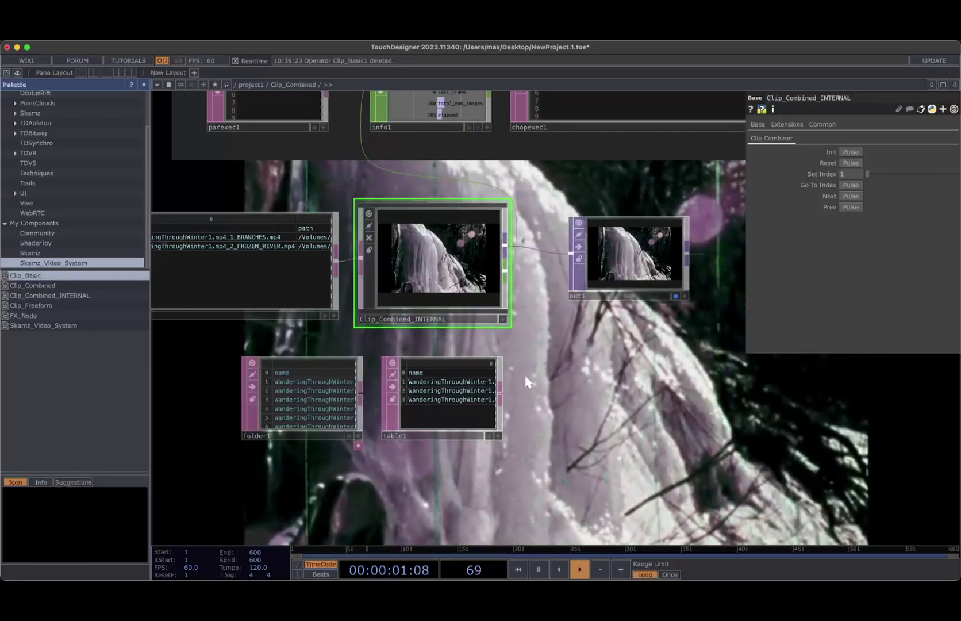
scroll(333, 403, up, 5)
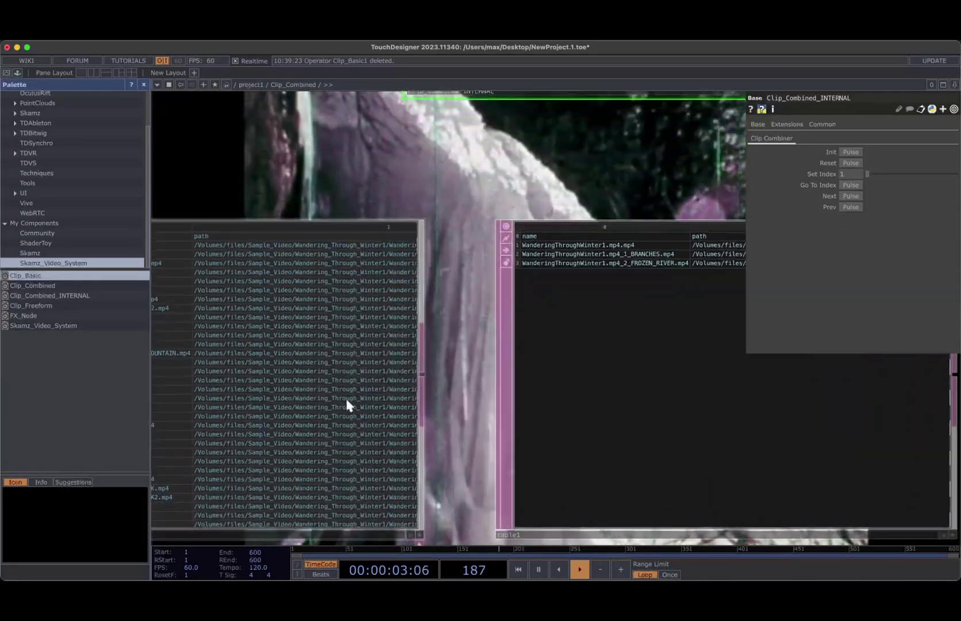
Step: Delete the folder1 and table1 operators below Clip_Combined_INTERNAL
scroll(447, 307, down, 4)
right_drag(524, 434, 308, 338)
key(Delete)
drag(308, 337, 335, 360)
scroll(374, 376, down, 10)
scroll(362, 375, up, 4)
Step: Add a Folder DAT below table3 and set its root folder to Sample_Video/Wandering_Through_Winter1
key(Tab)
text(folder)
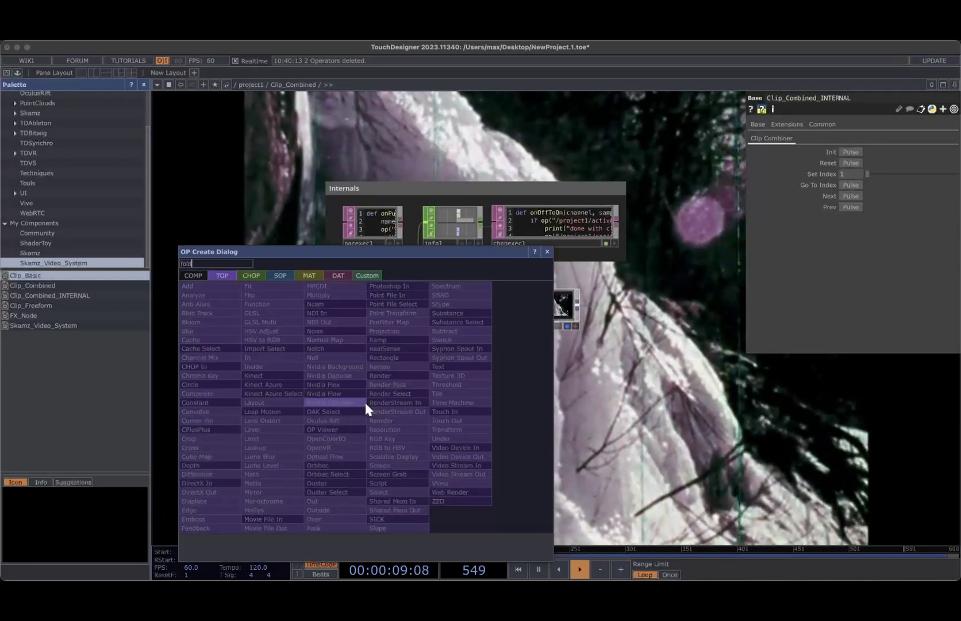
click(336, 277)
click(193, 430)
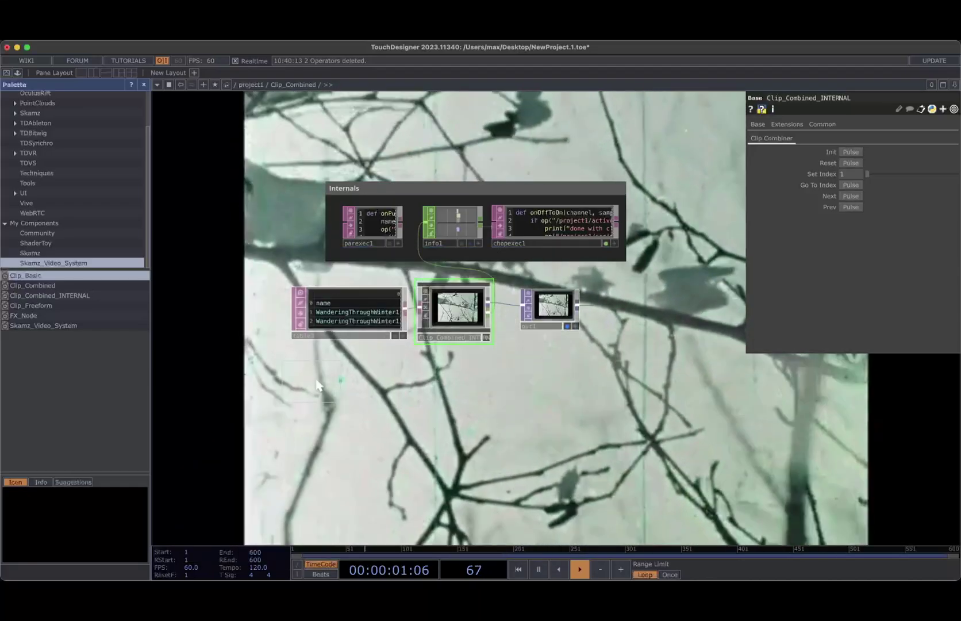
click(355, 380)
click(954, 149)
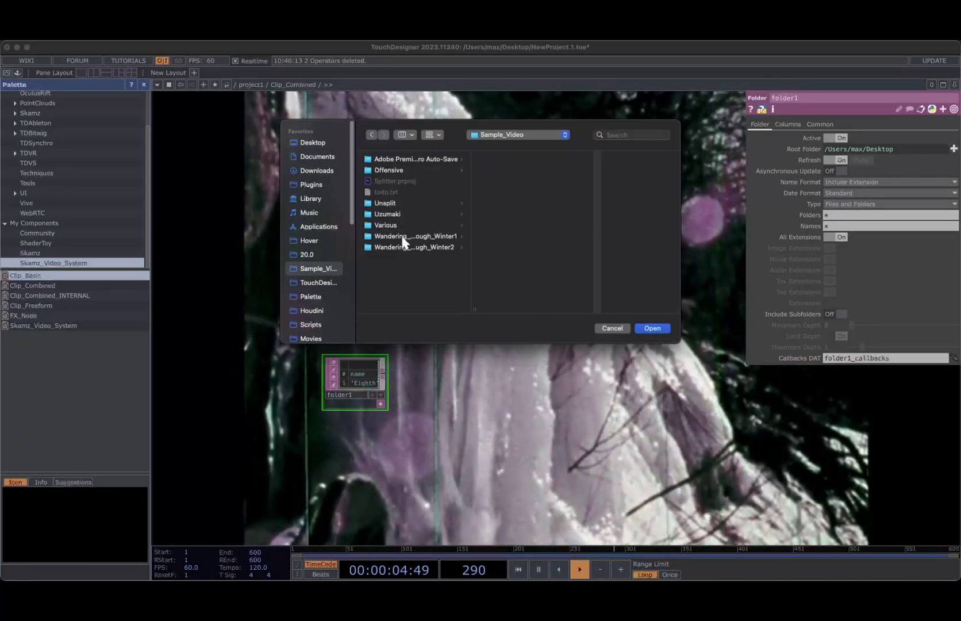
click(652, 328)
Step: Open folder1's file list in the external text editor, remove every row after 2_FROZEN_RIVER, and save it
scroll(385, 382, up, 5)
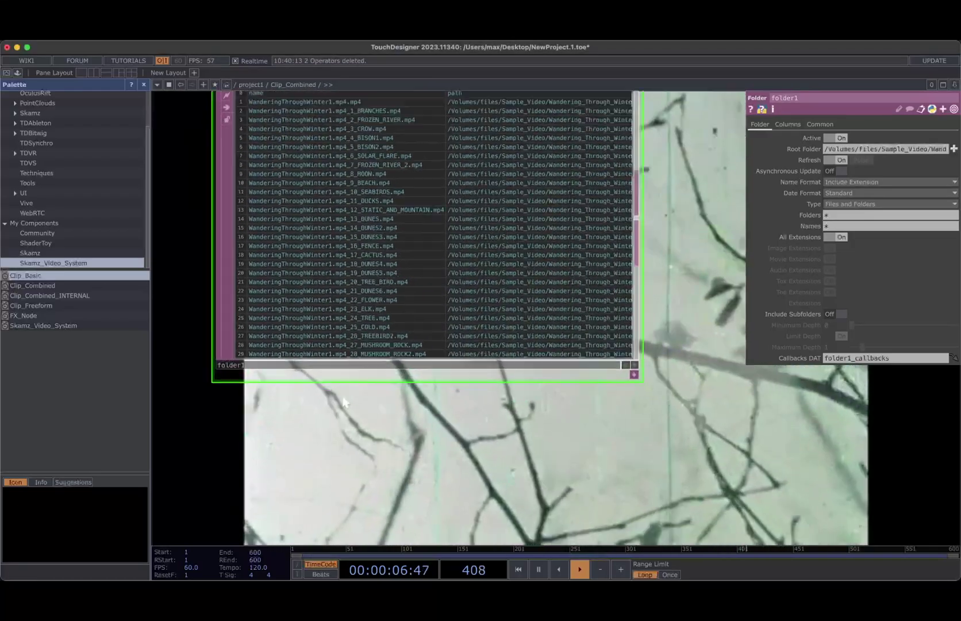
scroll(400, 338, up, 2)
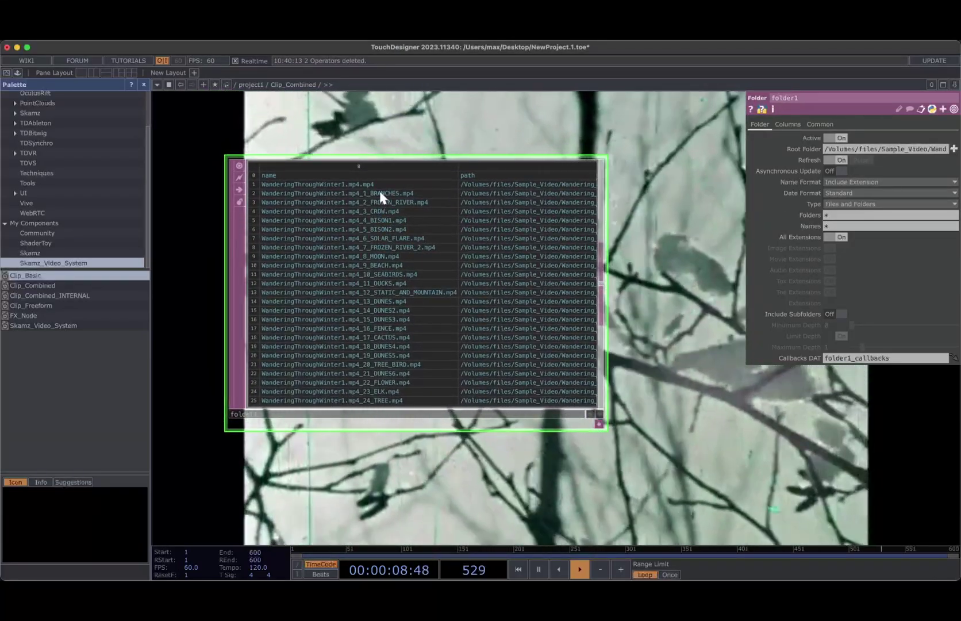
key(ctrl+e)
click(337, 272)
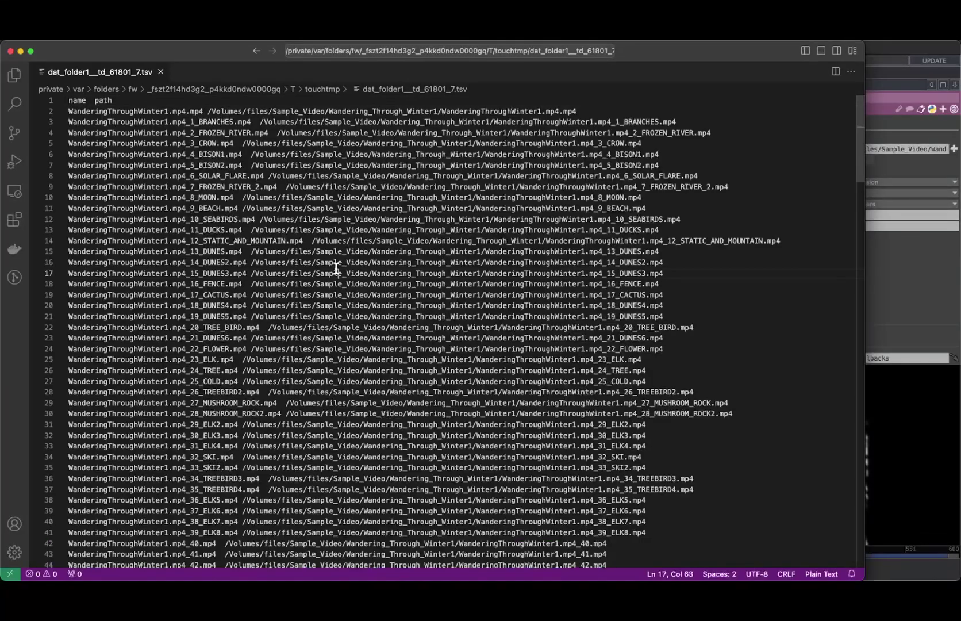
click(734, 155)
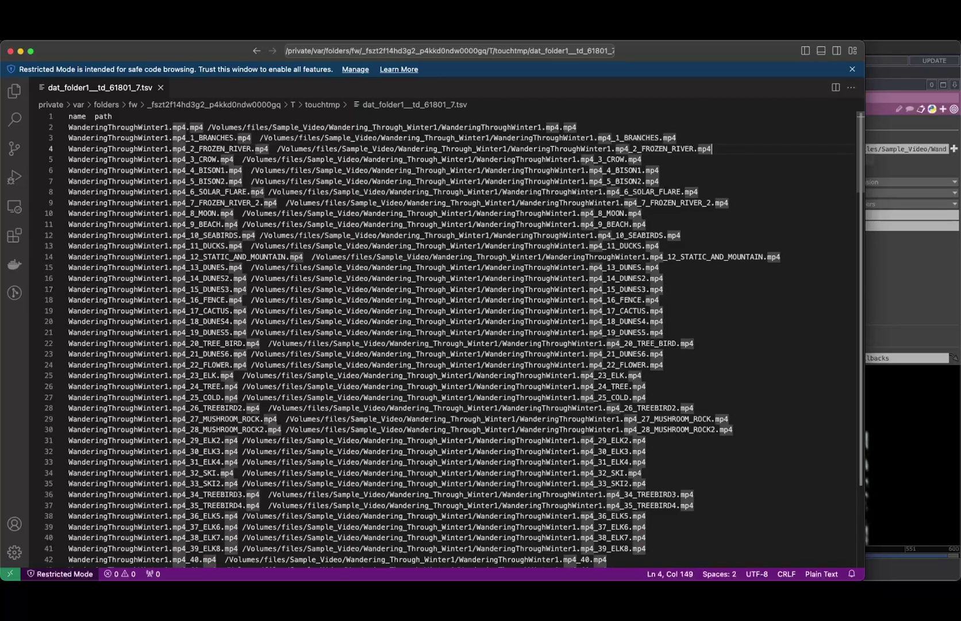
key(Right)
key(shift+super+Down)
key(BackSpace)
key(super+s)
key(super+Tab)
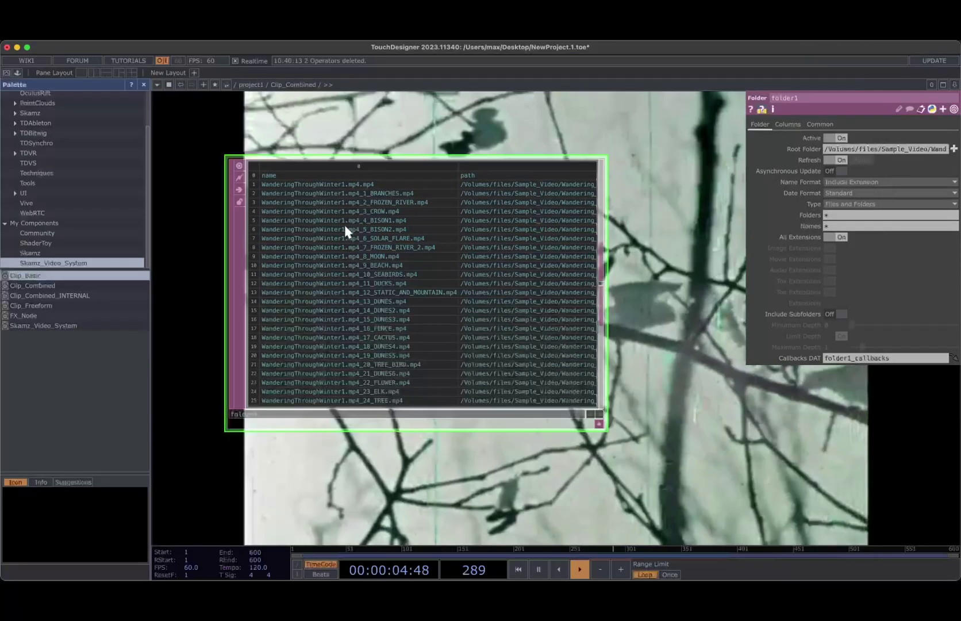
Step: Copy the shortened file list from the text editor and paste it into a new Table DAT beside folder1
key(super+Tab)
key(super+a)
key(super+Tab)
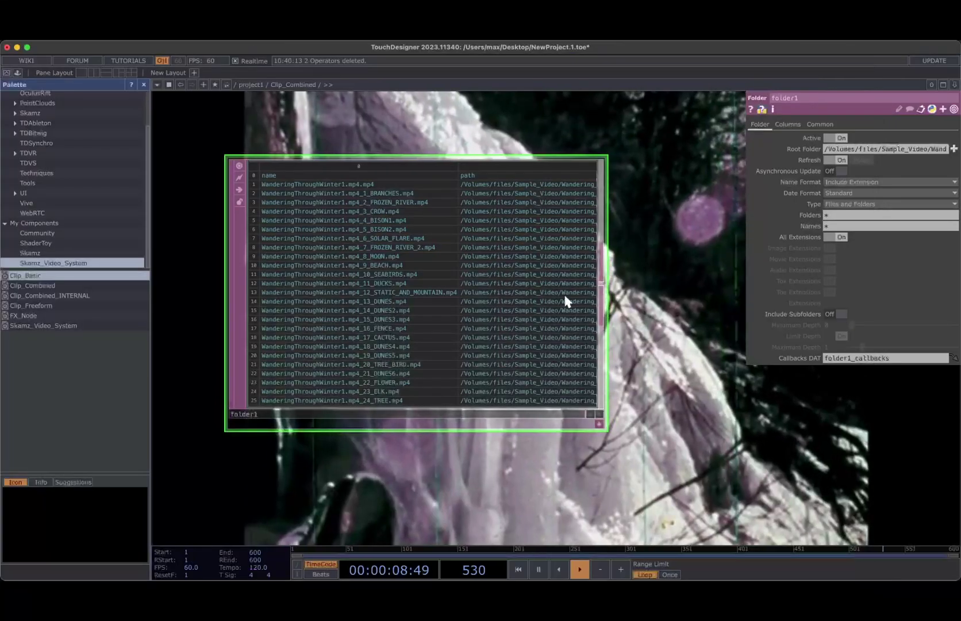
key(Tab)
text(t)
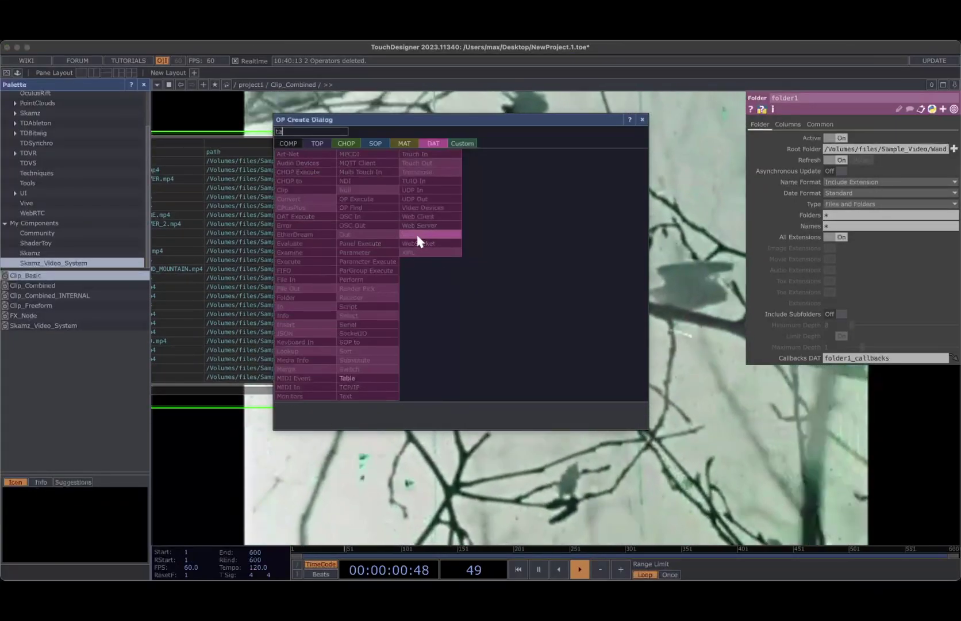
key(Return)
click(440, 247)
drag(440, 247, 567, 261)
key(super+Tab)
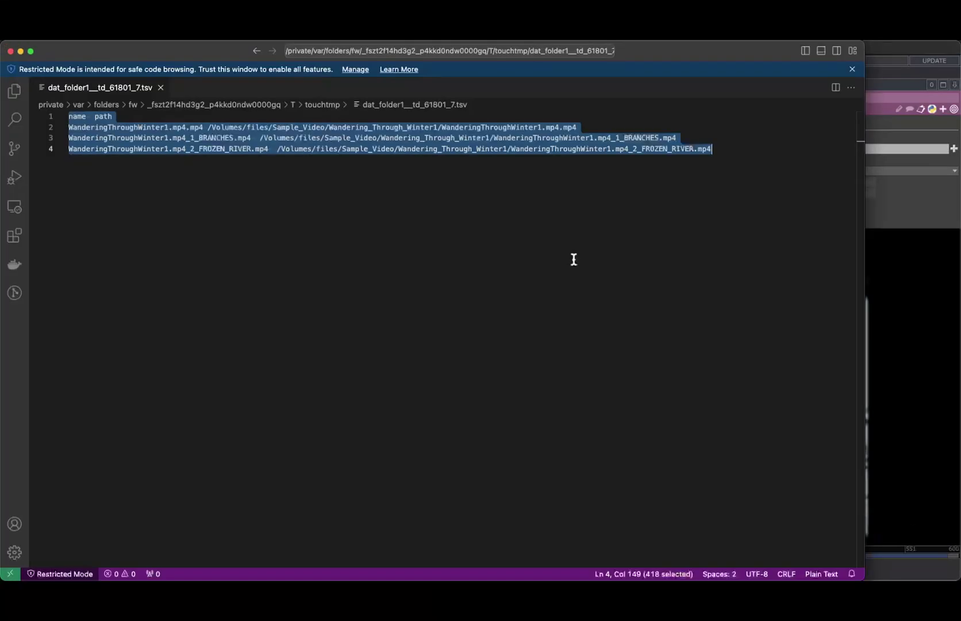
key(Delete)
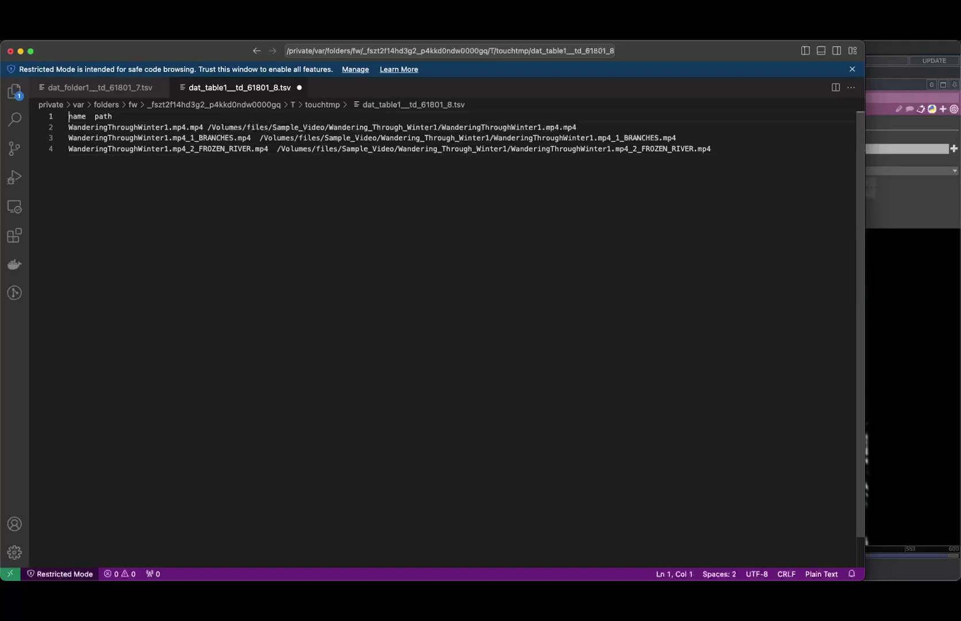
Step: Return to TouchDesigner and delete the demonstration Folder and Table DATs from the Clip_Combined network
key(super+Tab)
middle_drag(455, 396, 371, 427)
key(Delete)
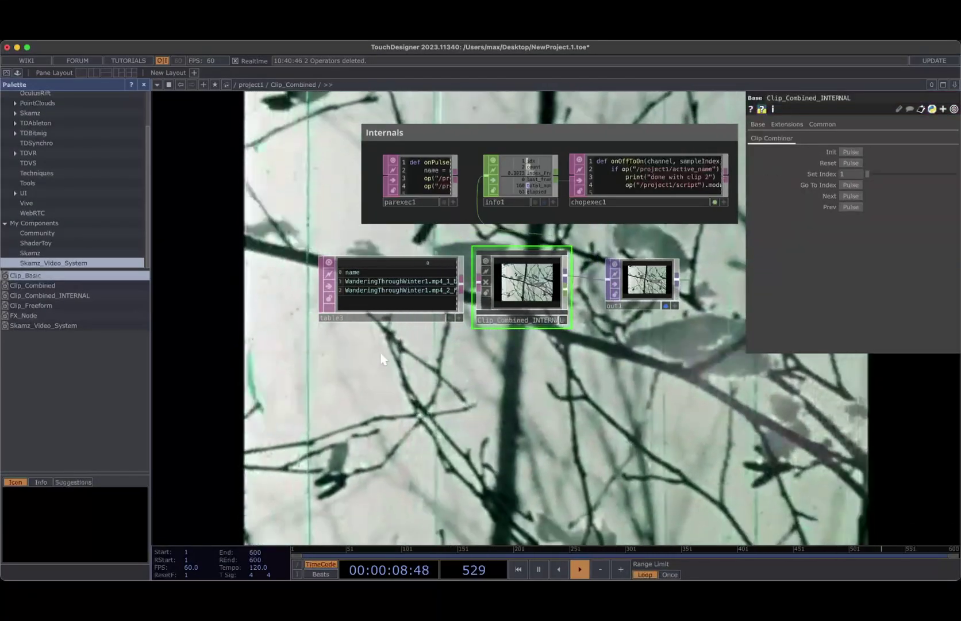
Step: Examine the Clip_Combined_INTERNAL component, its table3 input and its Clip Combiner parameters
key(super+shift+s)
click(620, 328)
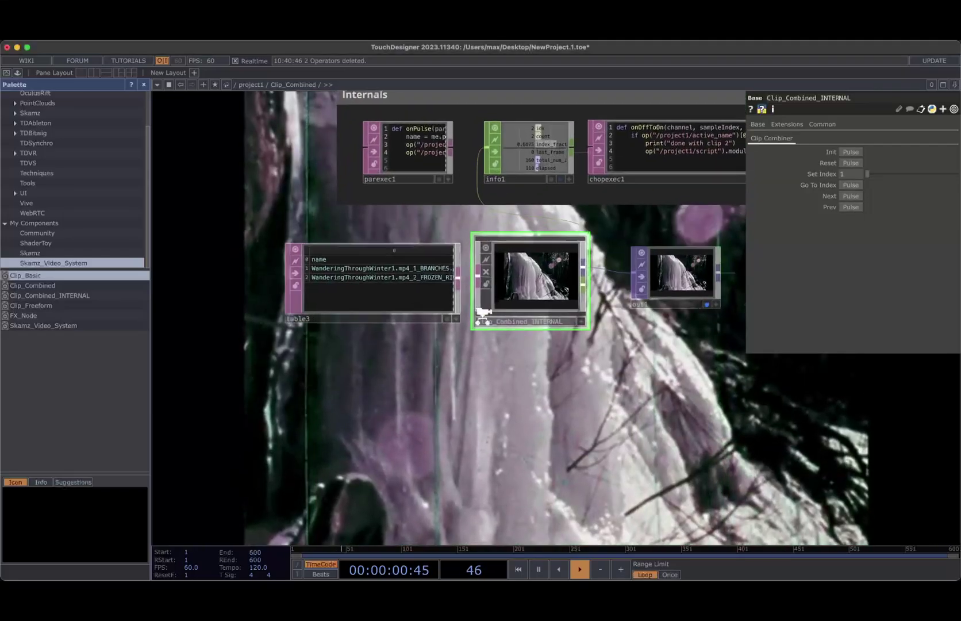
scroll(419, 440, up, 8)
drag(433, 397, 472, 435)
scroll(476, 423, down, 2)
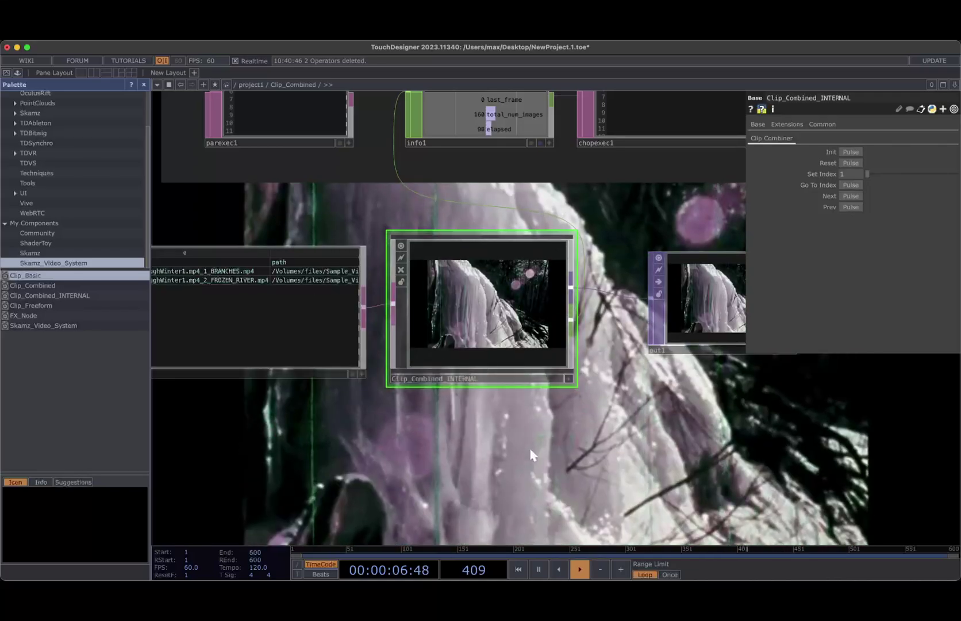
drag(528, 454, 594, 472)
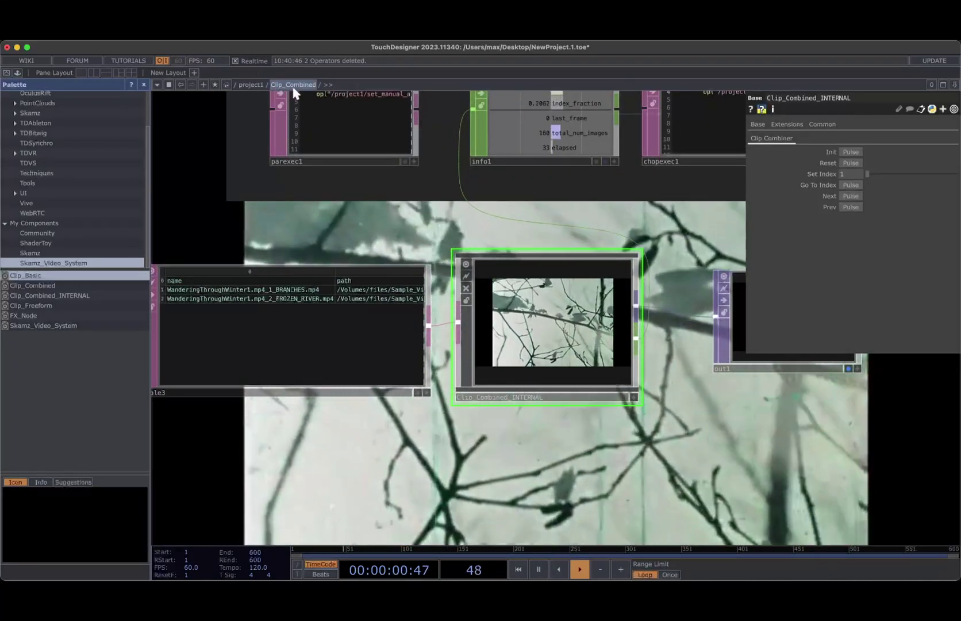
scroll(618, 230, right, 4)
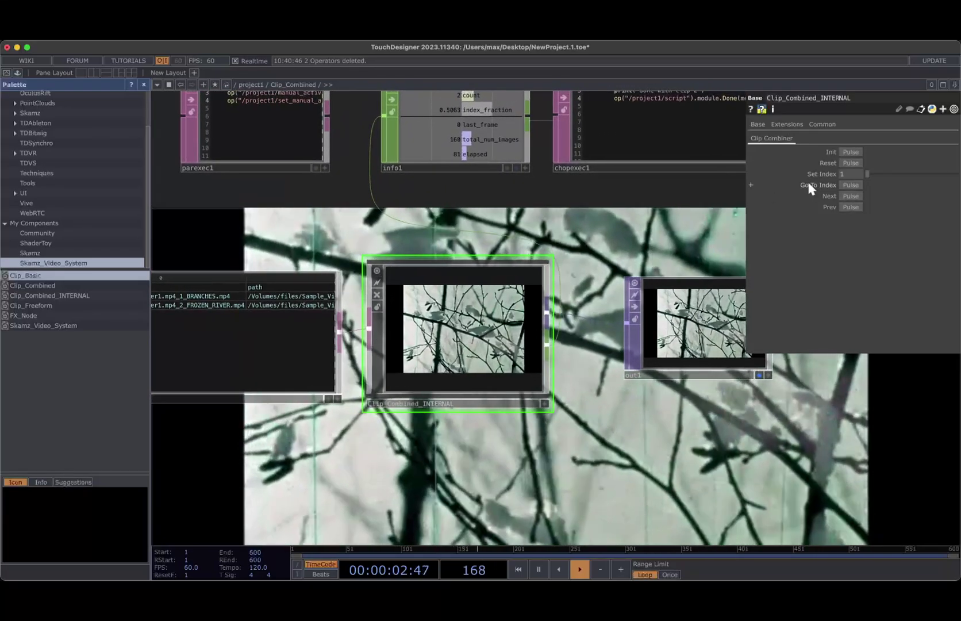
scroll(385, 256, left, 2)
Step: Check the clips listed in table3 and run Init on Clip_Combined_INTERNAL
click(236, 342)
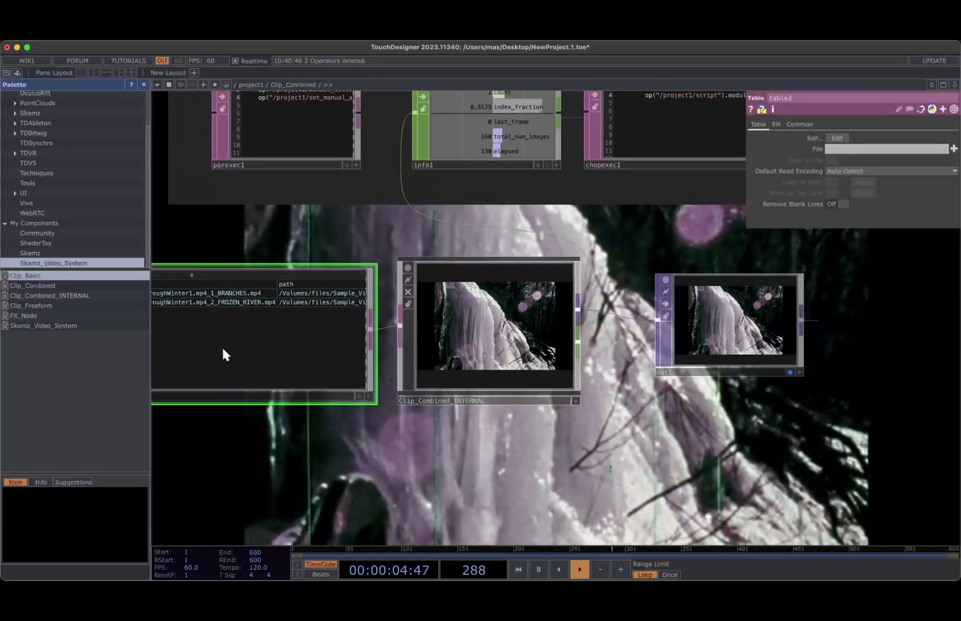
scroll(397, 480, left, 4)
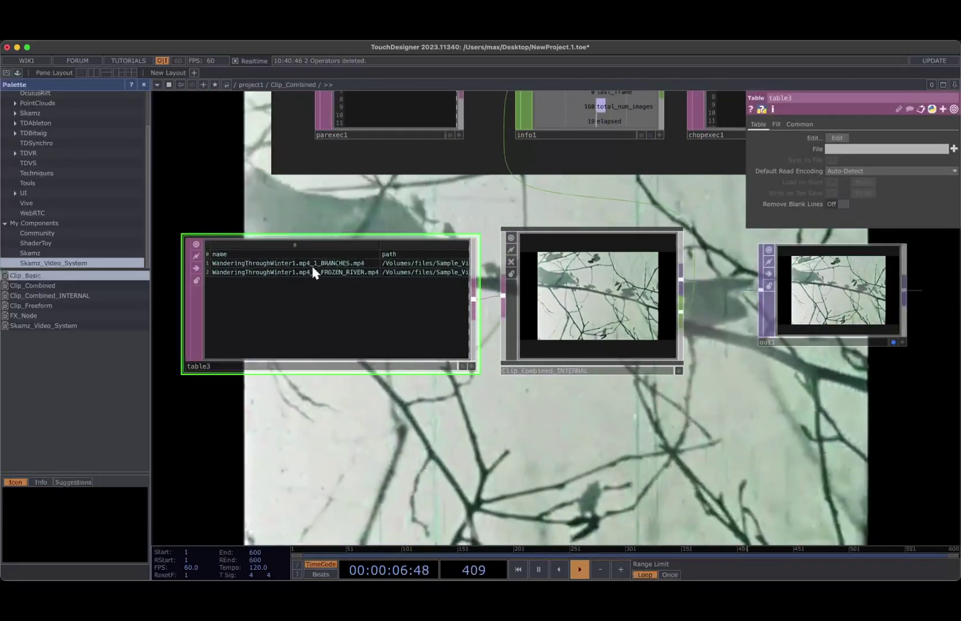
click(666, 236)
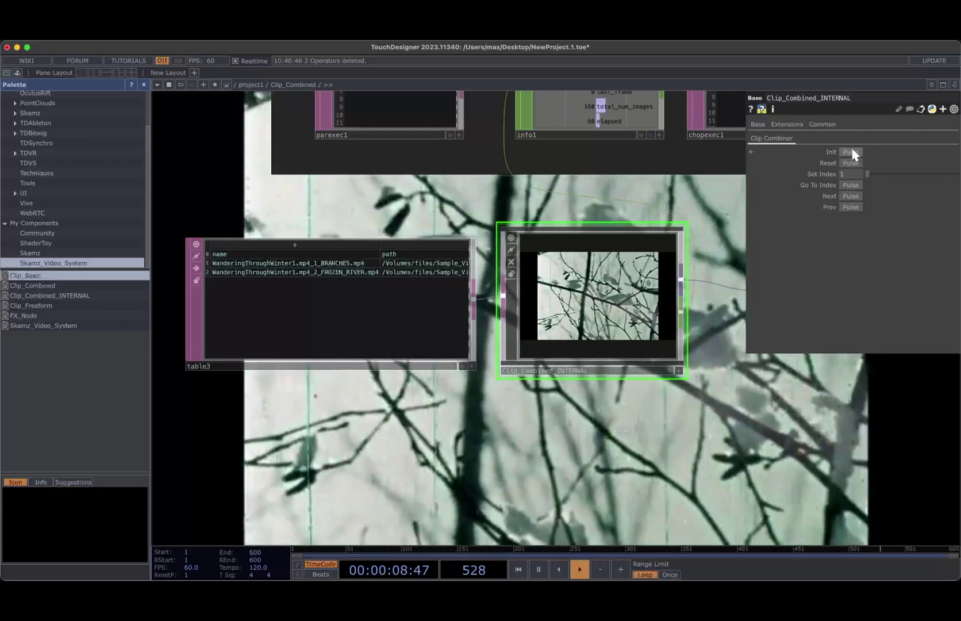
click(852, 153)
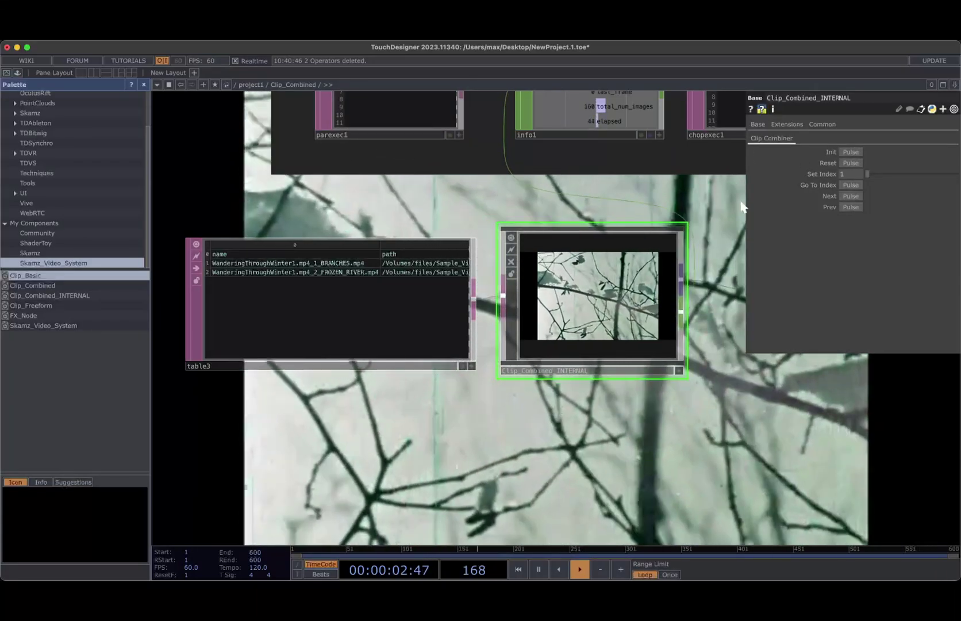
Step: Step back and forth between the branches and frozen river clips with Clip_Combined_INTERNAL's Next and Prev parameters
click(849, 195)
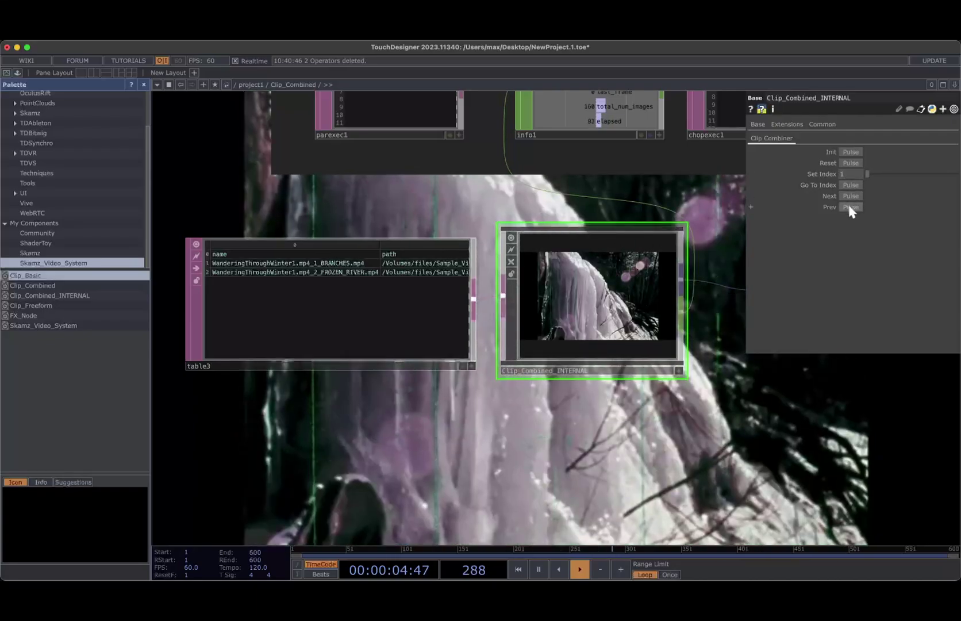
click(850, 207)
click(848, 197)
click(848, 207)
click(848, 207)
click(848, 208)
scroll(642, 223, up, 5)
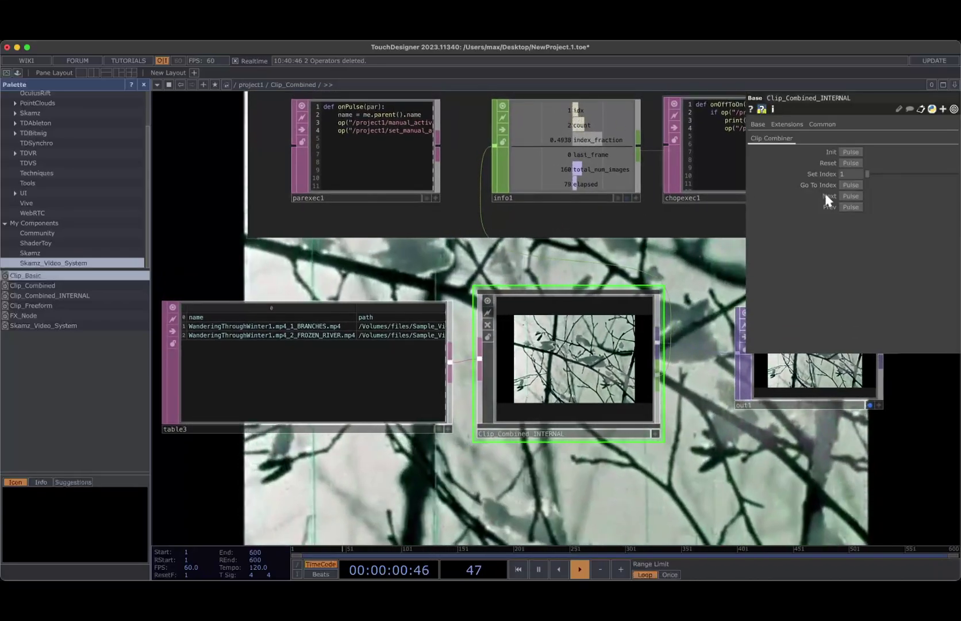
click(850, 196)
click(850, 207)
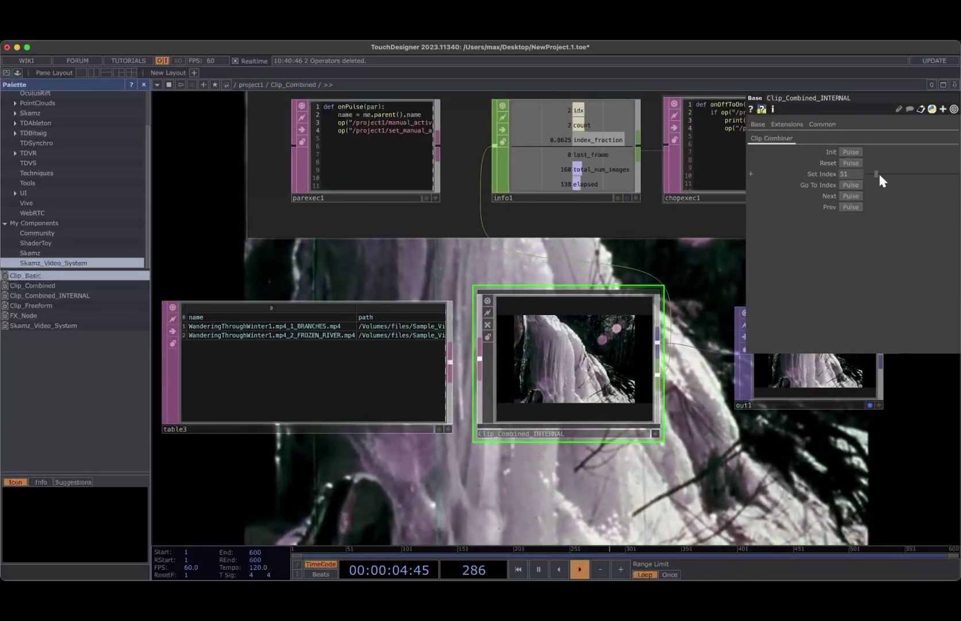
Step: Set Clip_Combined_INTERNAL's Set Index to 1 and trigger Go To Index
drag(921, 182, 871, 183)
click(854, 186)
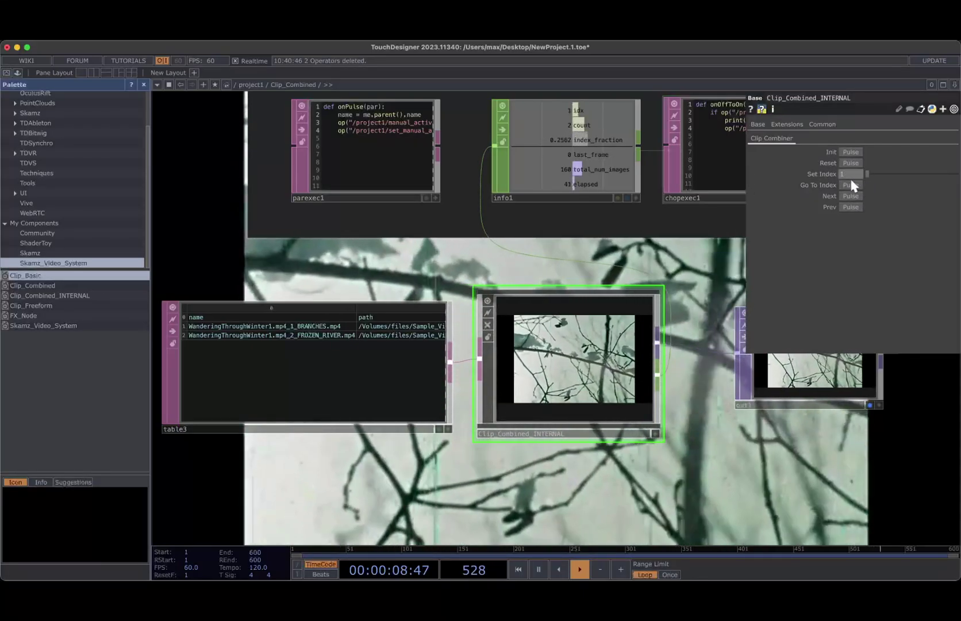
click(846, 185)
Step: Examine the Internals group, look inside Clip_Combined_INTERNAL at its replicator network, and return to Clip_Combined
drag(619, 250, 600, 275)
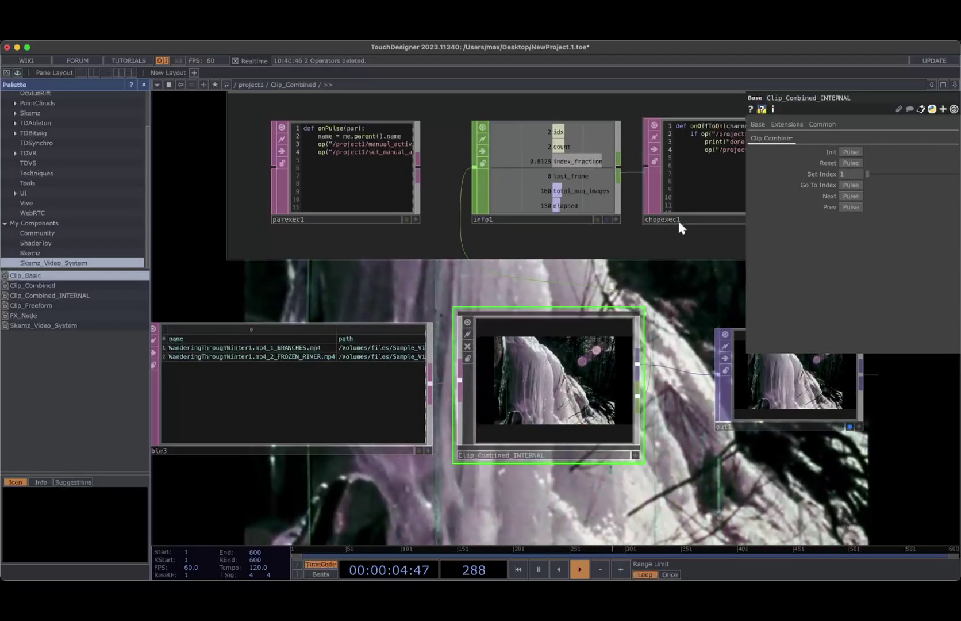
scroll(489, 353, right, 5)
scroll(489, 353, down, 1)
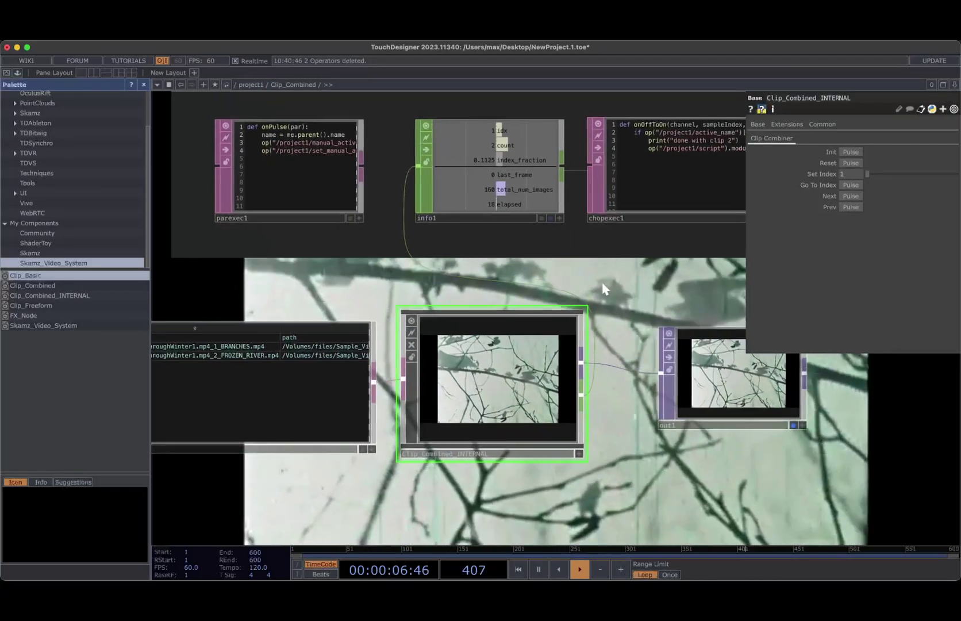
key(i)
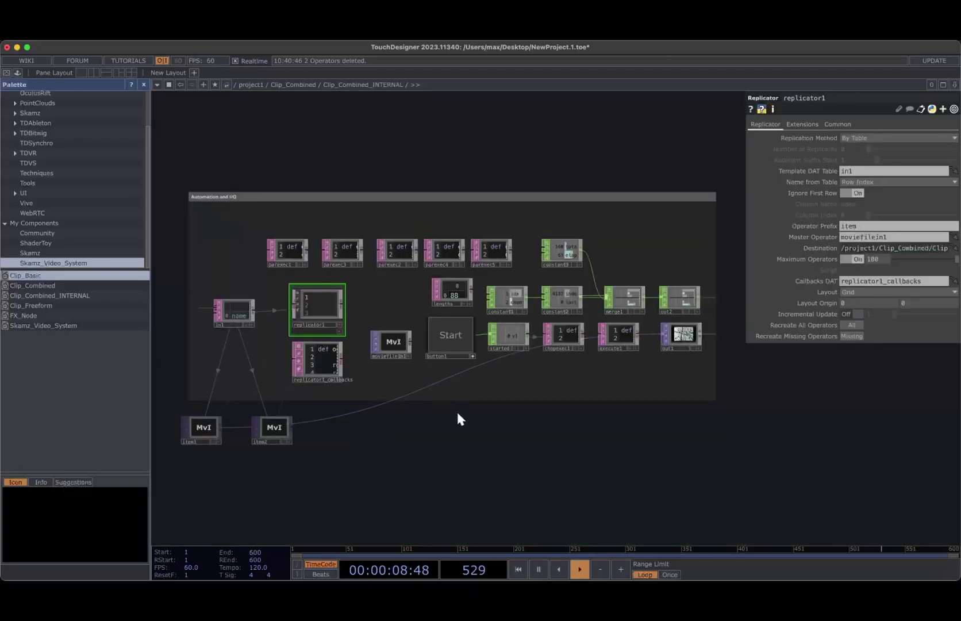
key(u)
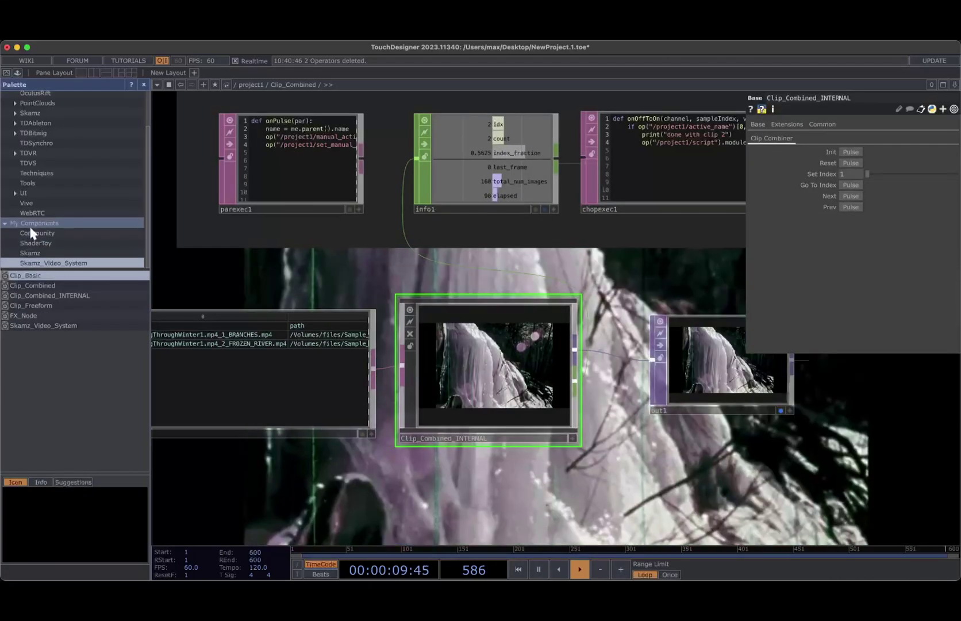
Step: Browse the palette's Tools components, look inside Clip_Combined_INTERNAL and return to the project1 network
click(41, 184)
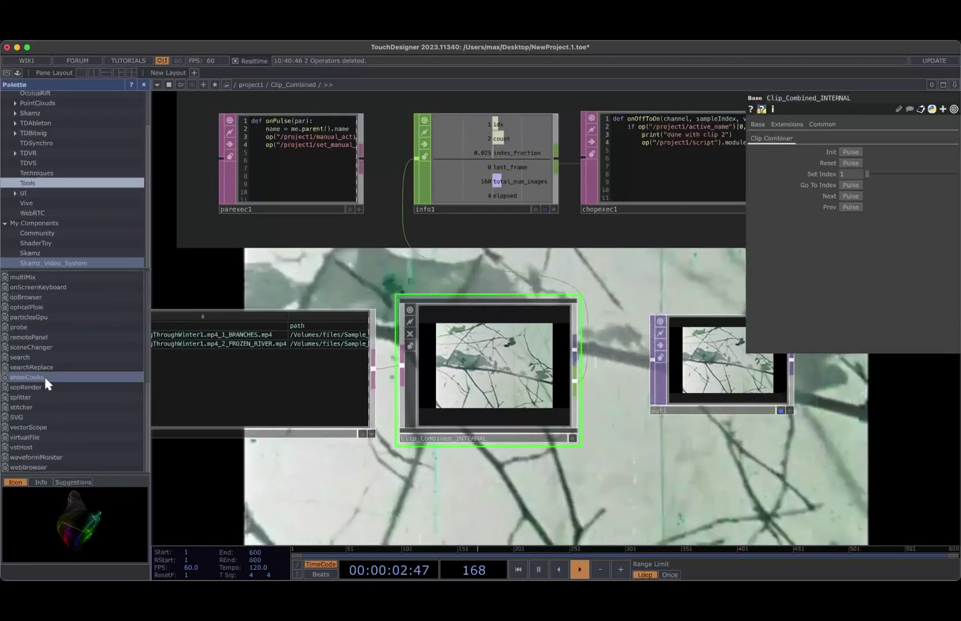
scroll(49, 379, up, 5)
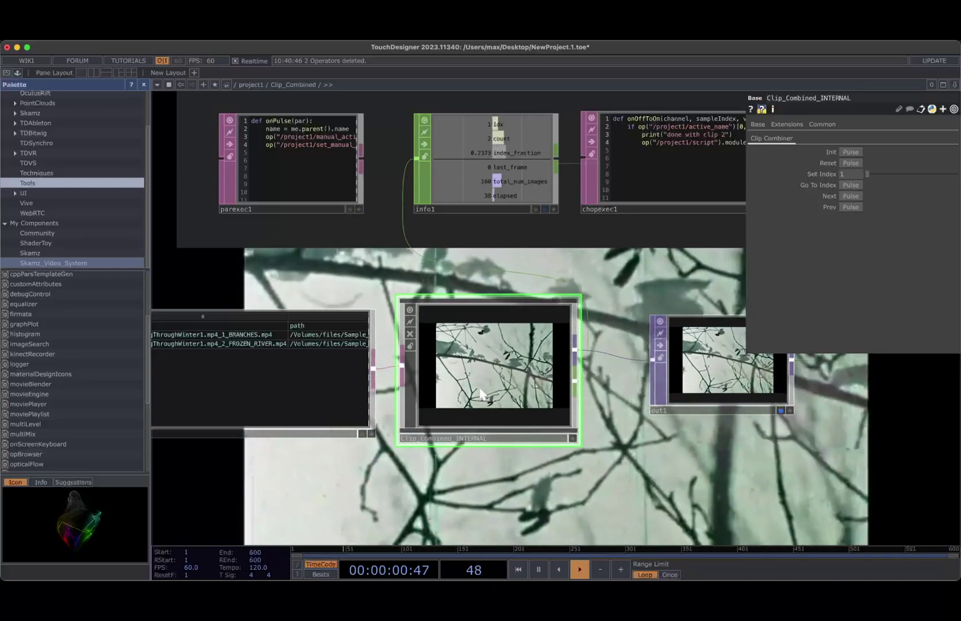
key(i)
drag(487, 403, 502, 400)
key(u)
key(u)
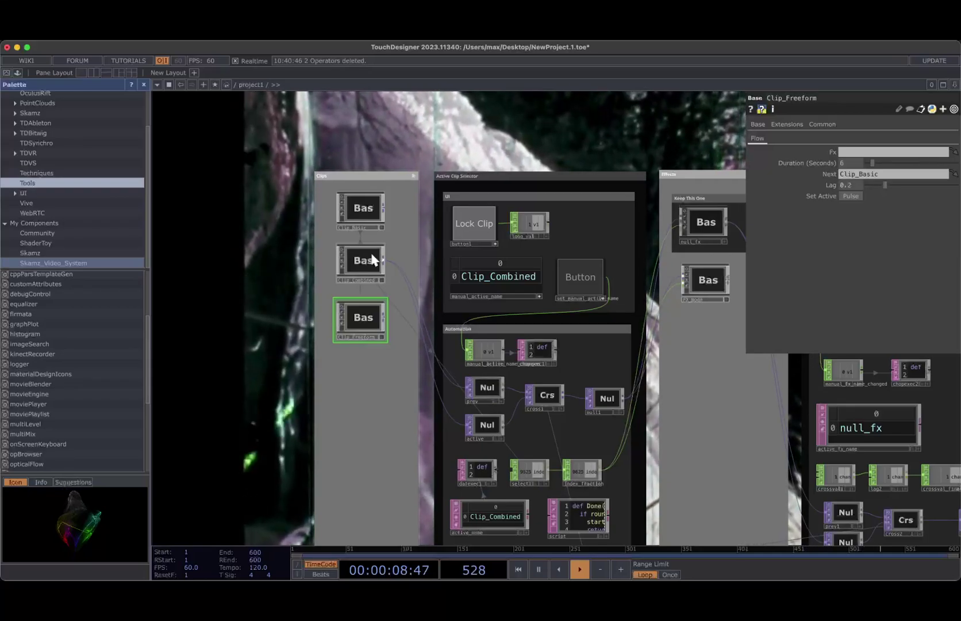
Step: Examine the Internals group and movie input inside Clip_Freeform and return to project1
double_click(365, 318)
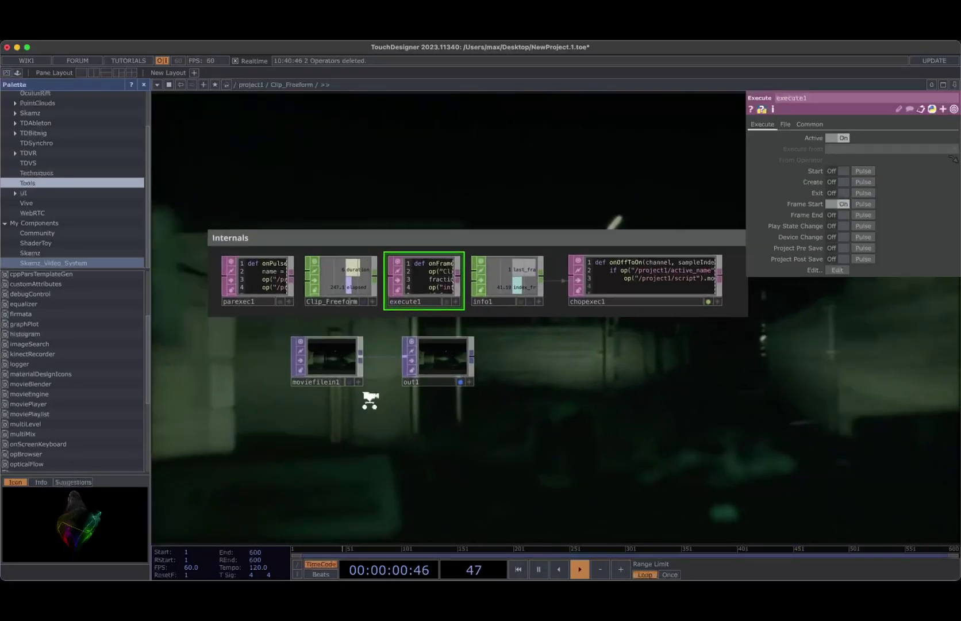
scroll(371, 400, up, 2)
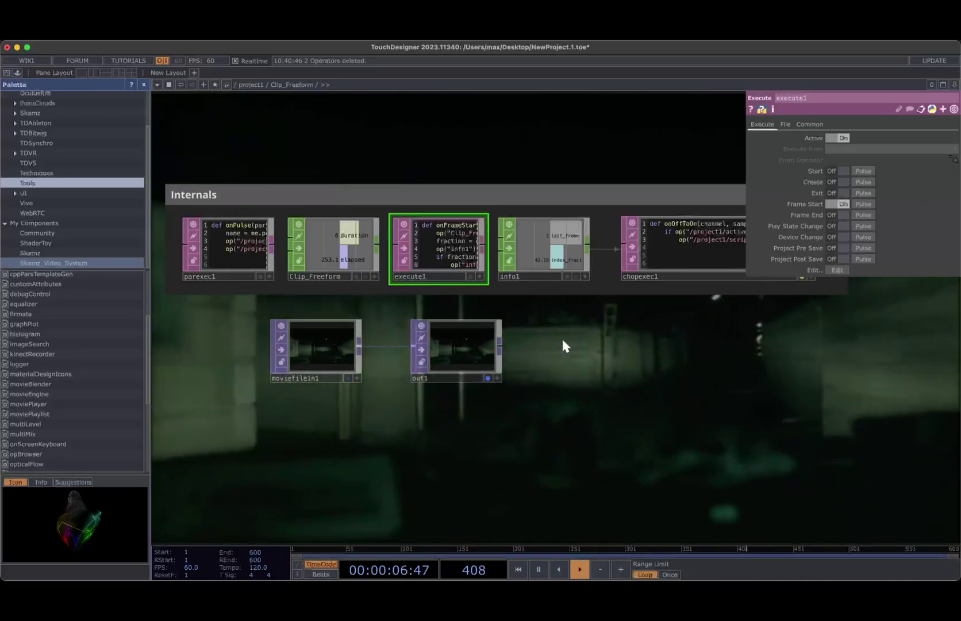
drag(574, 369, 531, 381)
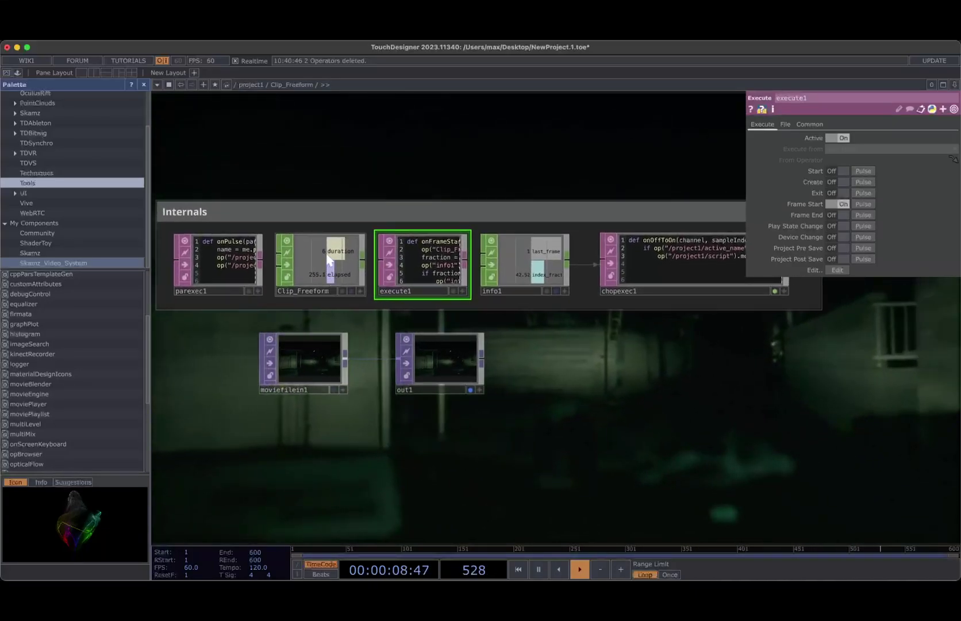
click(251, 85)
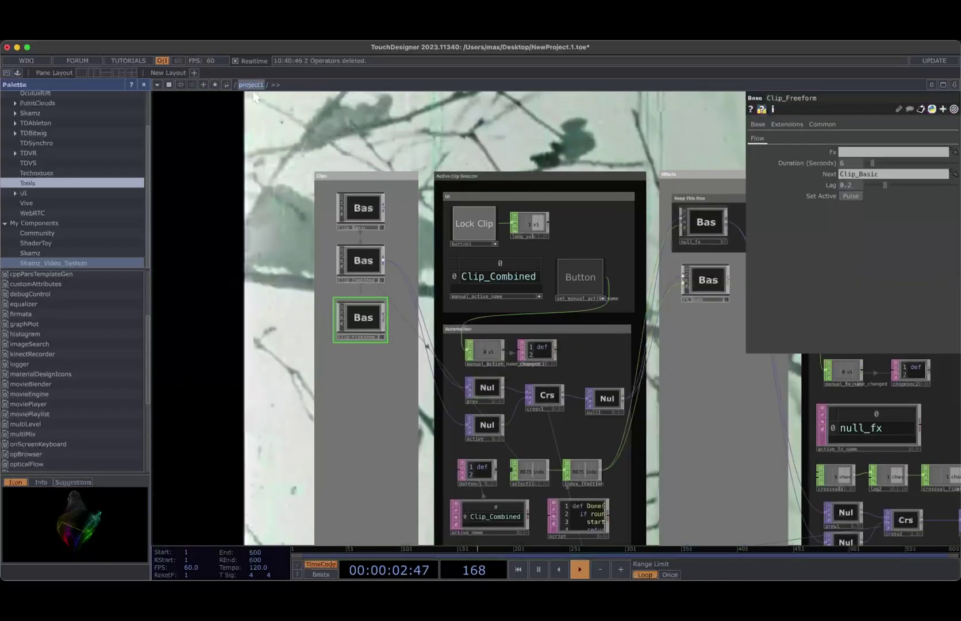
Step: Compare the Flow parameters of Clip_Basic and Clip_Freeform, including Clip_Freeform's Duration setting
click(360, 216)
click(367, 327)
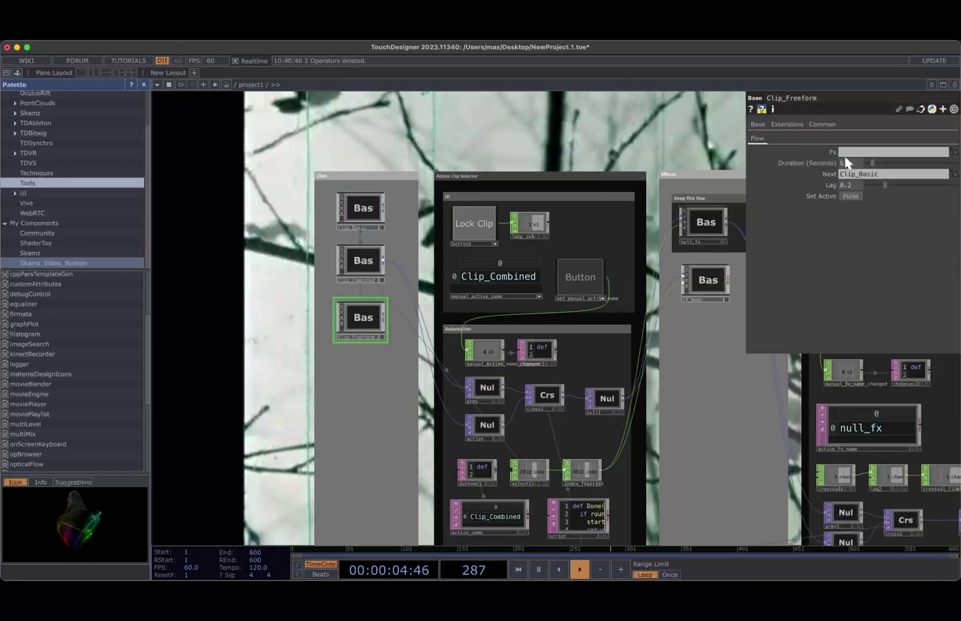
drag(312, 346, 294, 316)
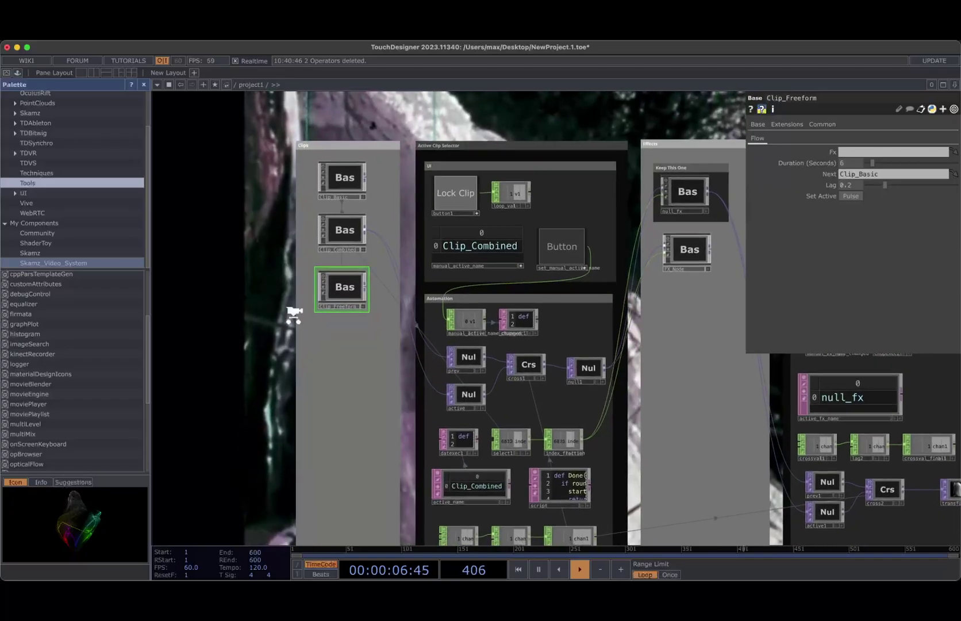
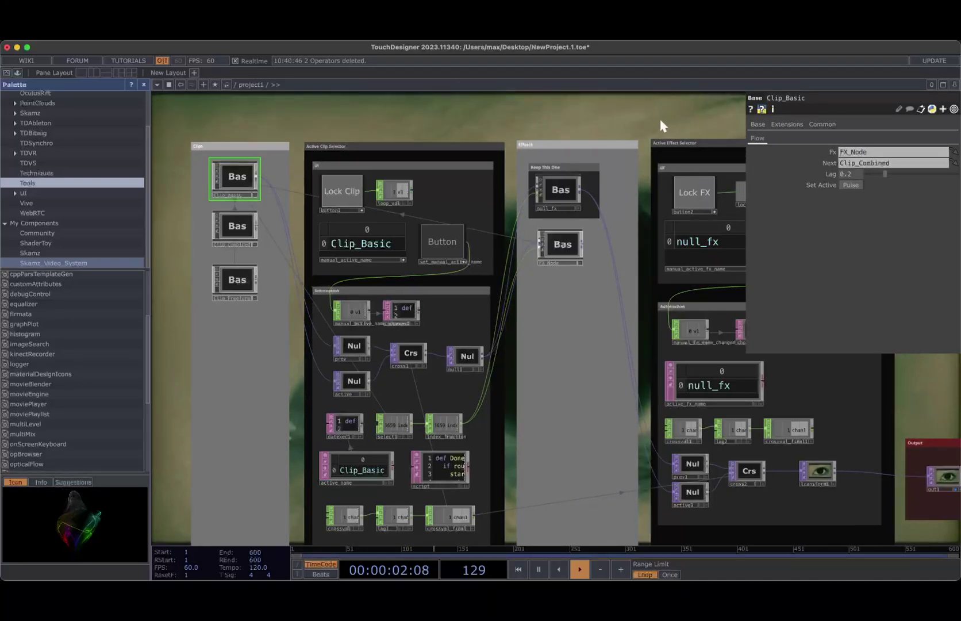
Step: Turn off Lock FX in the Active Effect Selector and trigger Set Active on Clip_Basic
drag(661, 121, 545, 265)
scroll(667, 287, down, 2)
scroll(546, 264, down, 1)
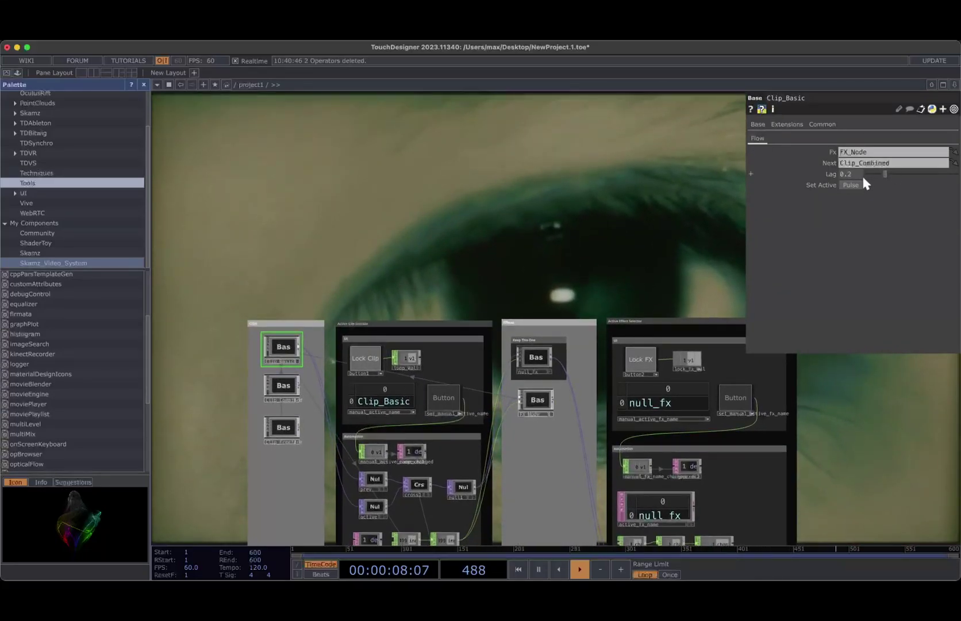
drag(591, 243, 552, 235)
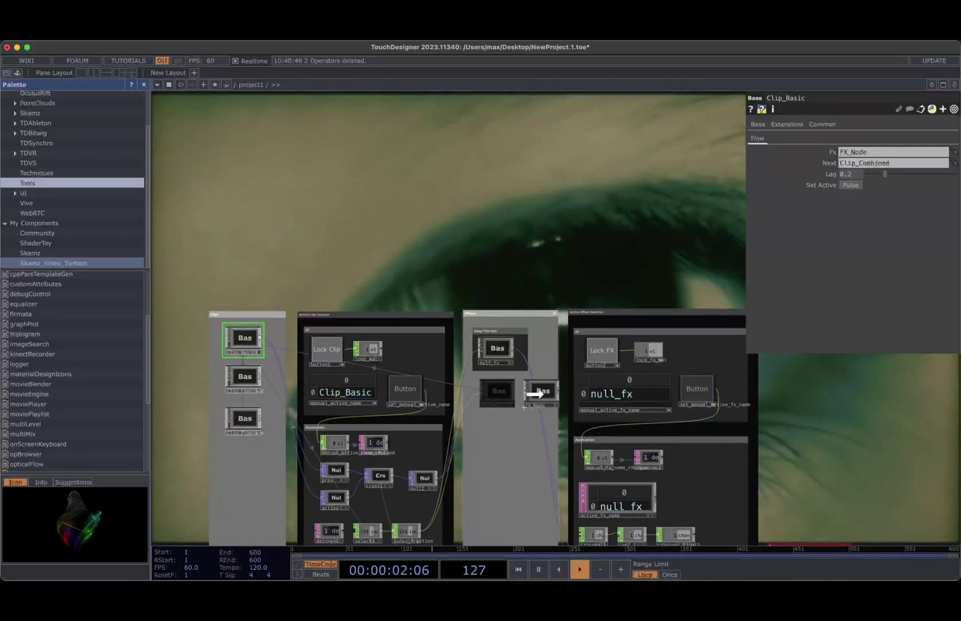
click(596, 348)
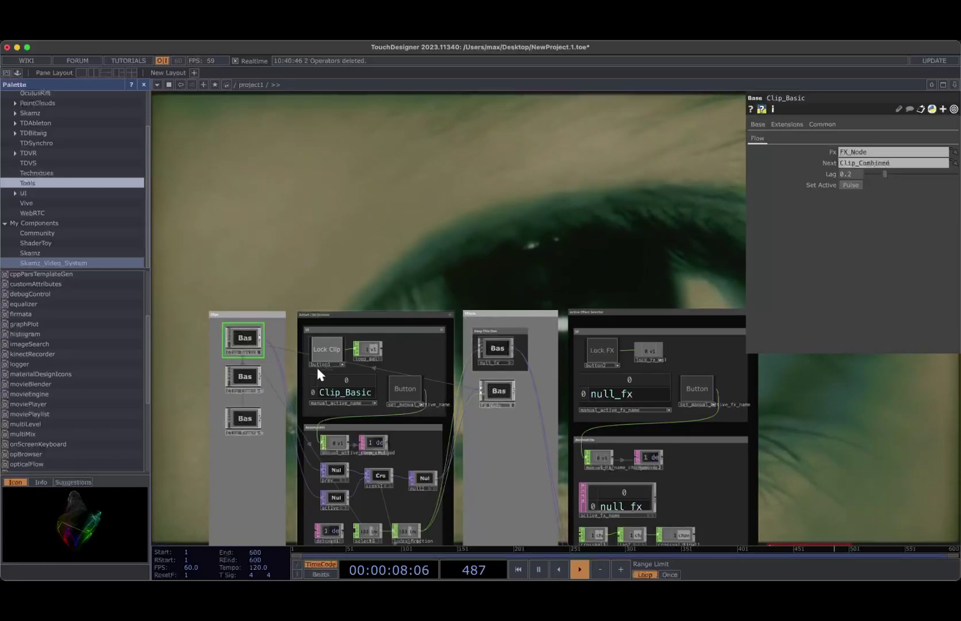
click(849, 186)
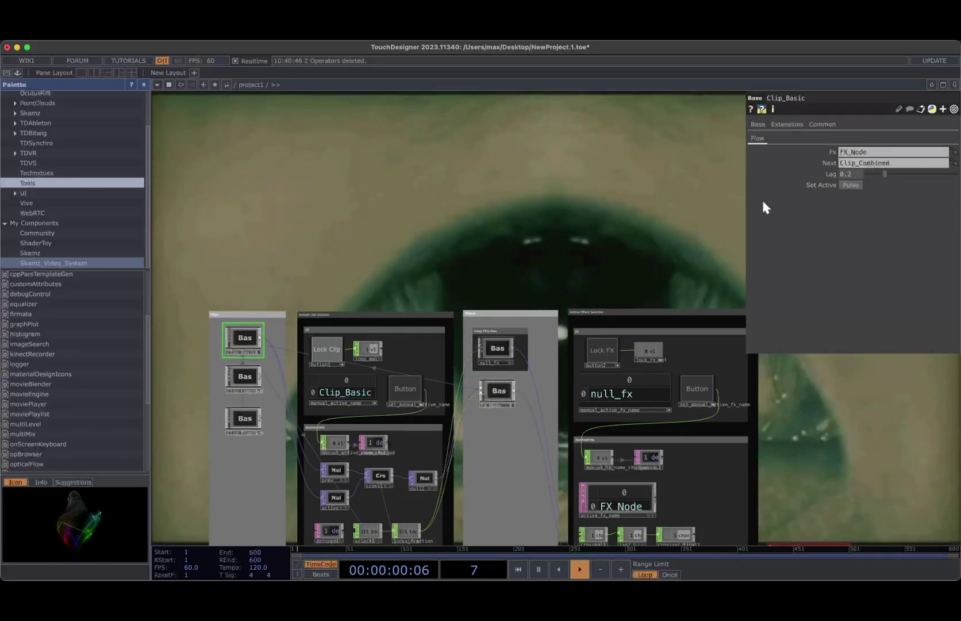
Step: Set Clip_Basic's Next parameter to Clip_Freeform and Clip_Freeform's Next parameter to Clip_Basic
drag(610, 253, 564, 348)
scroll(582, 208, down, 1)
scroll(563, 319, down, 1)
drag(562, 310, 531, 209)
scroll(496, 406, up, 2)
scroll(531, 210, left, 5)
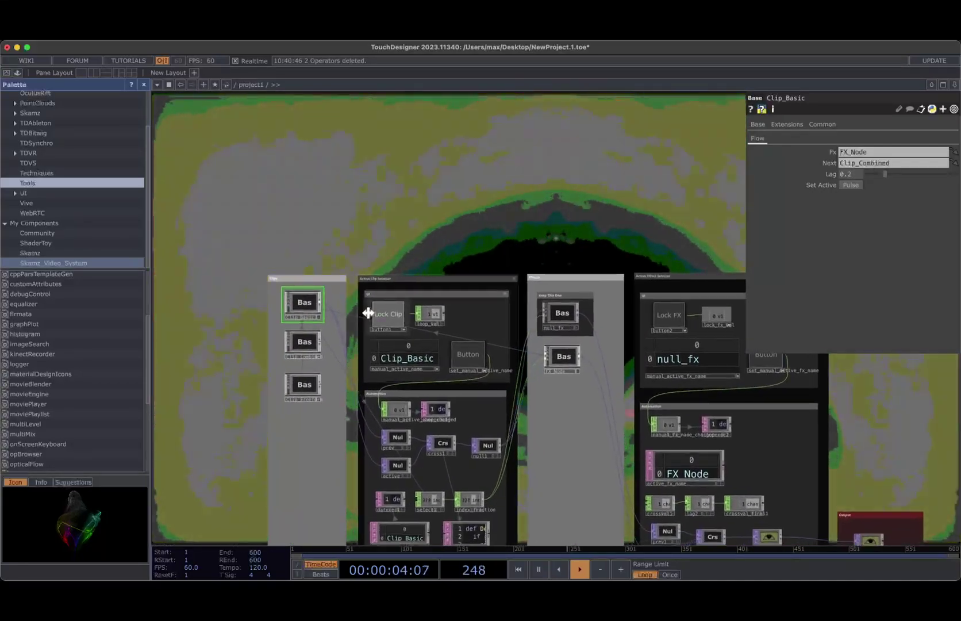
click(303, 384)
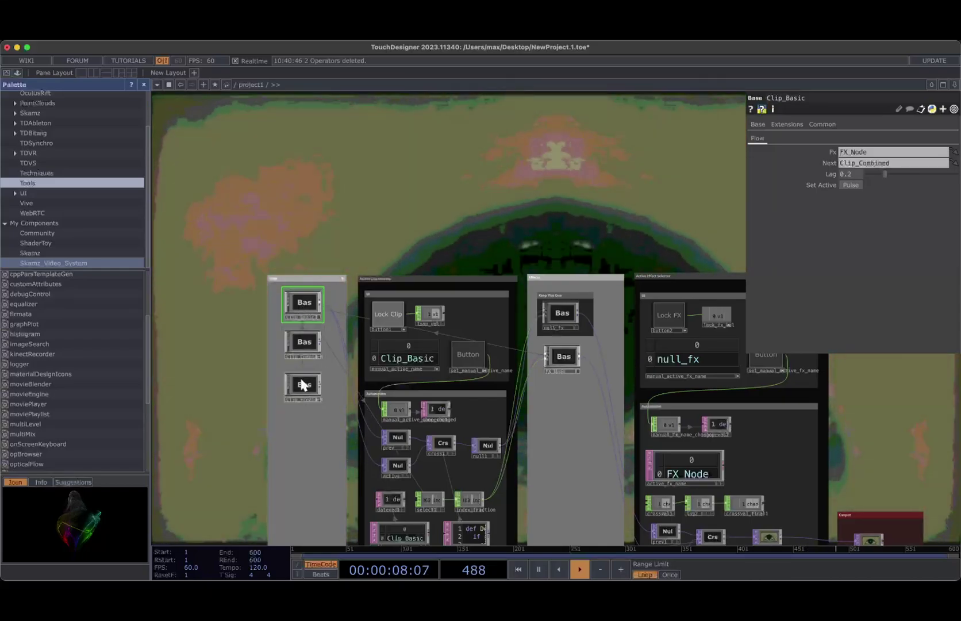
click(298, 386)
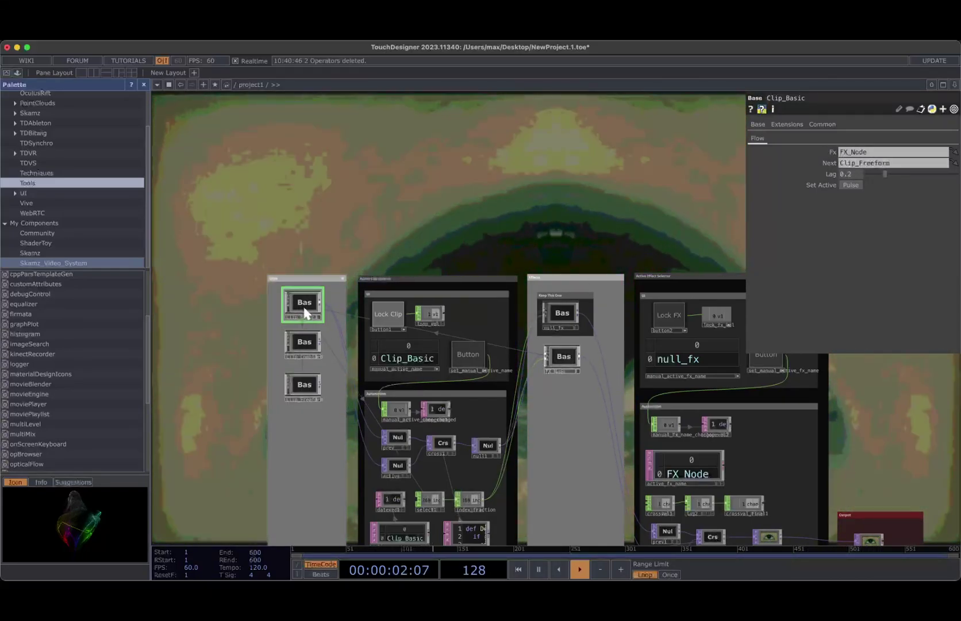
click(307, 372)
drag(305, 298, 840, 177)
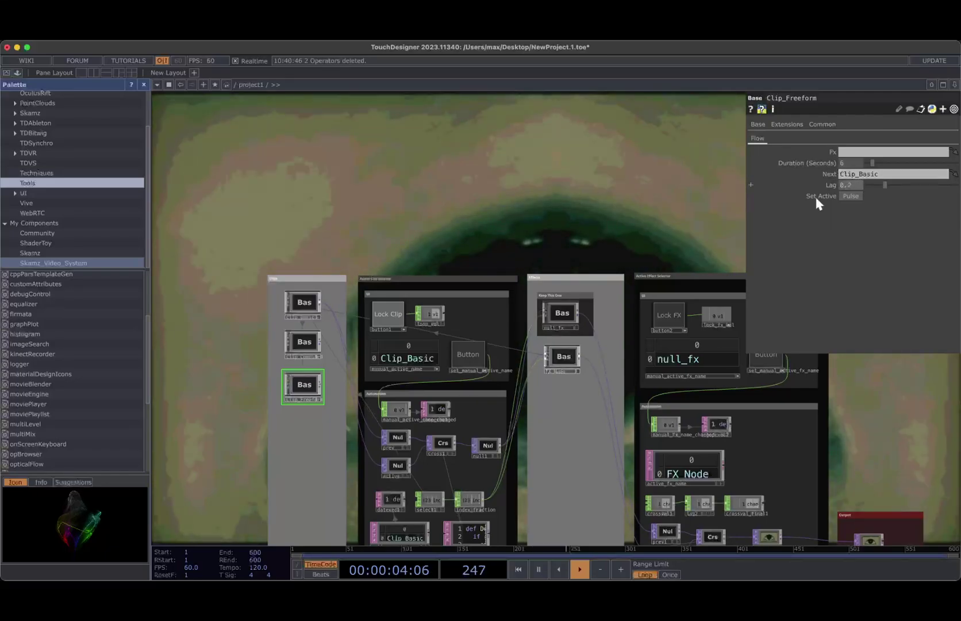
Step: Turn off Lock Clip in the Active Clip Selector so playback advances through the linked clips
drag(603, 208, 585, 191)
click(364, 305)
drag(533, 216, 456, 215)
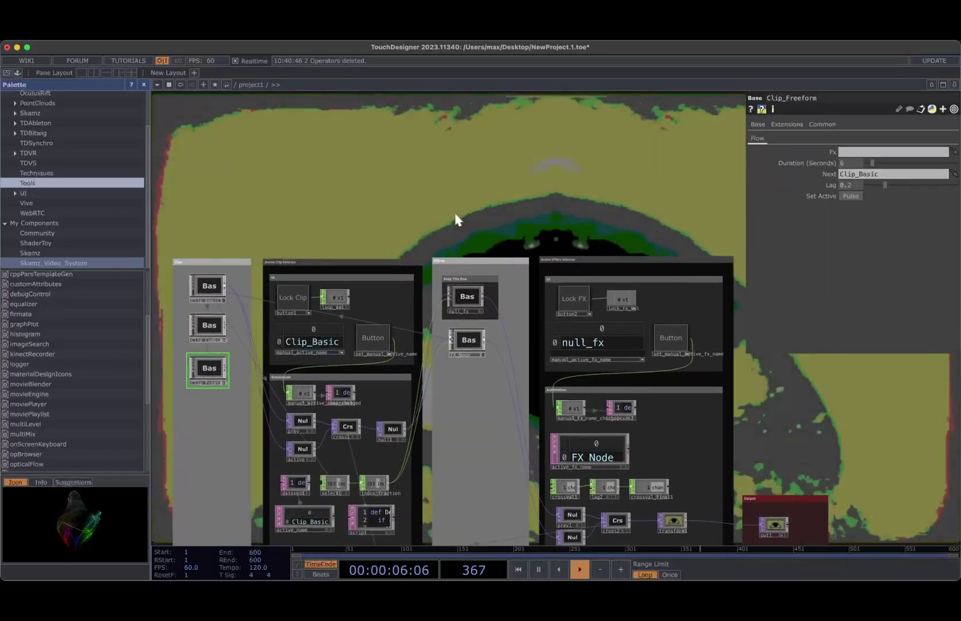
scroll(569, 222, down, 3)
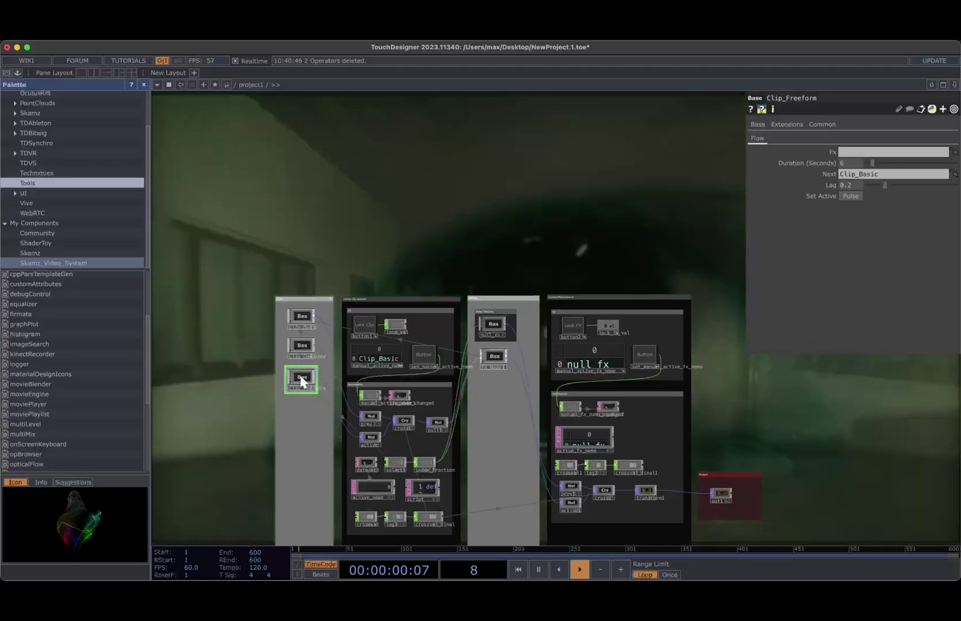
drag(536, 236, 520, 236)
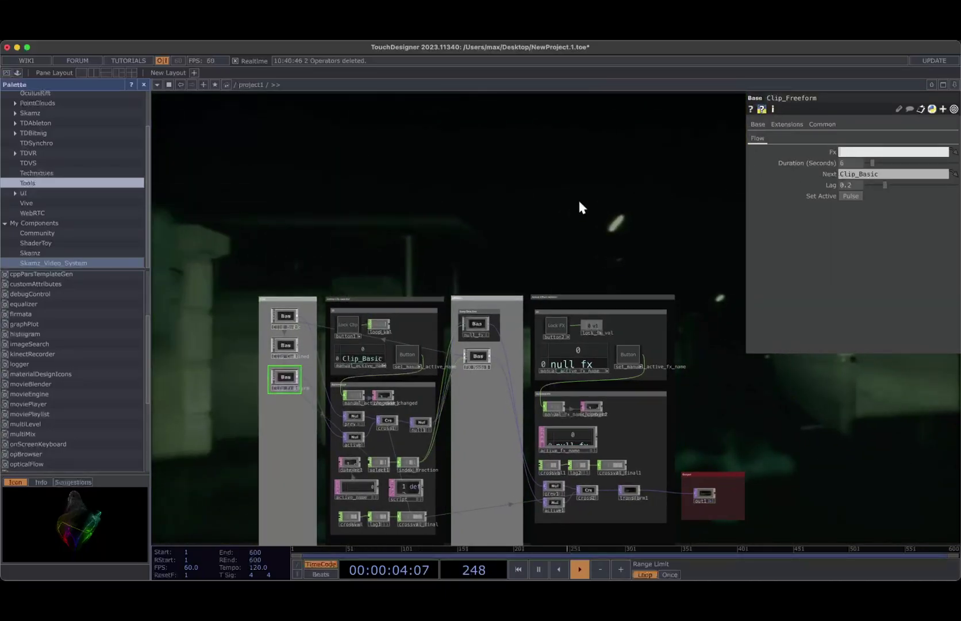
Step: Examine the output as playback moves between Clip_Freeform and Clip_Basic, comparing their Fx parameters
drag(593, 216, 440, 283)
drag(509, 276, 576, 293)
scroll(575, 295, down, 1)
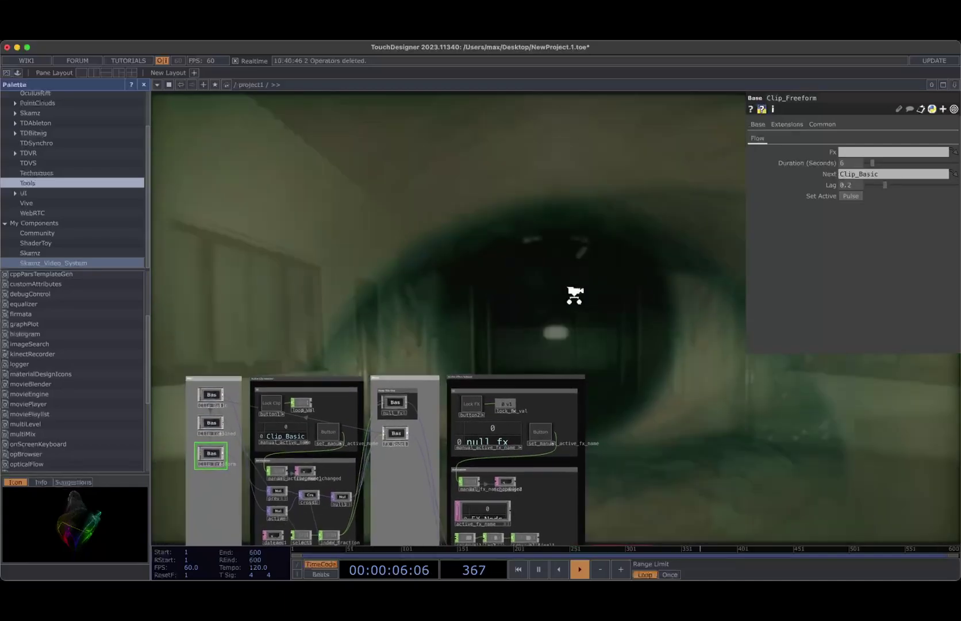
scroll(575, 295, down, 1)
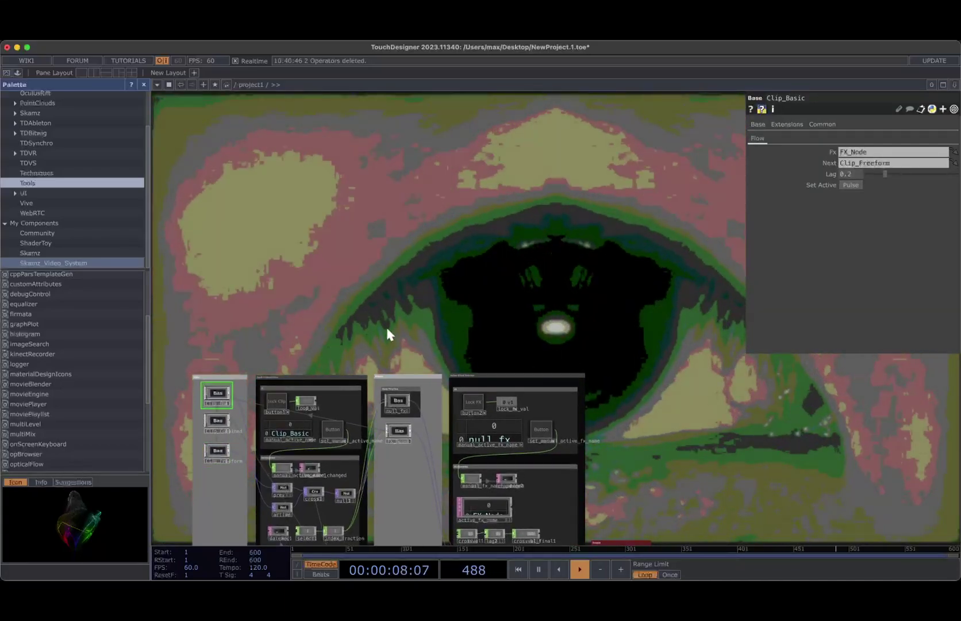
drag(293, 326, 331, 261)
scroll(431, 333, up, 2)
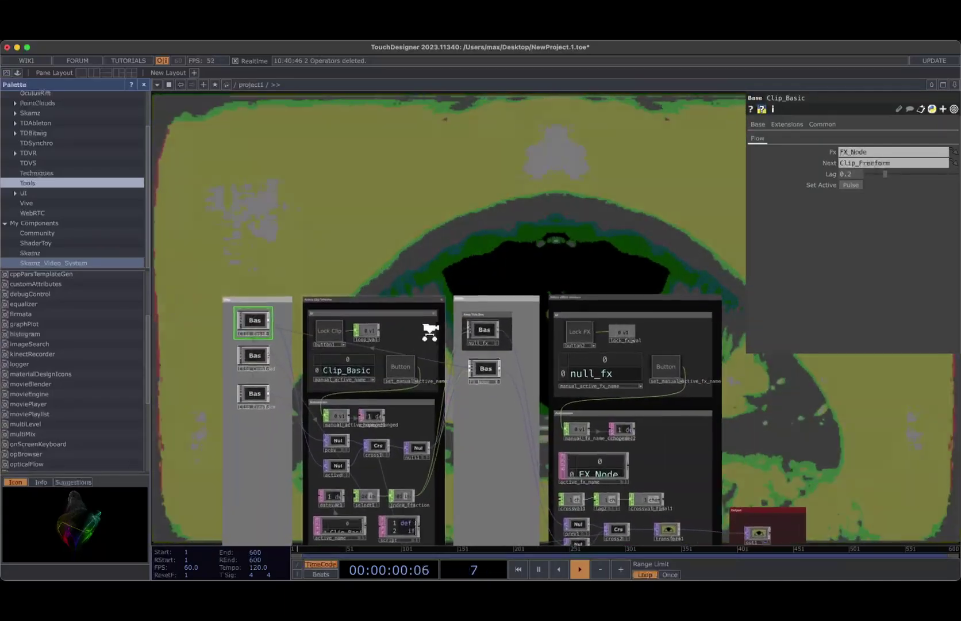
scroll(502, 292, up, 2)
scroll(534, 252, down, 2)
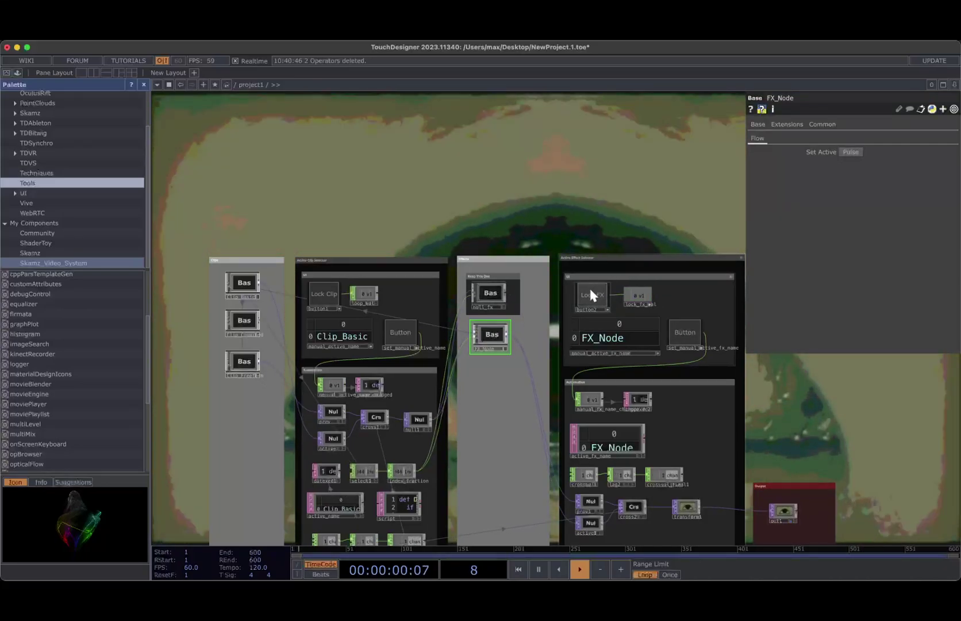
Step: Turn on Lock FX to keep FX_Node as the active effect across all clips
click(591, 290)
drag(603, 238, 583, 203)
scroll(554, 220, down, 1)
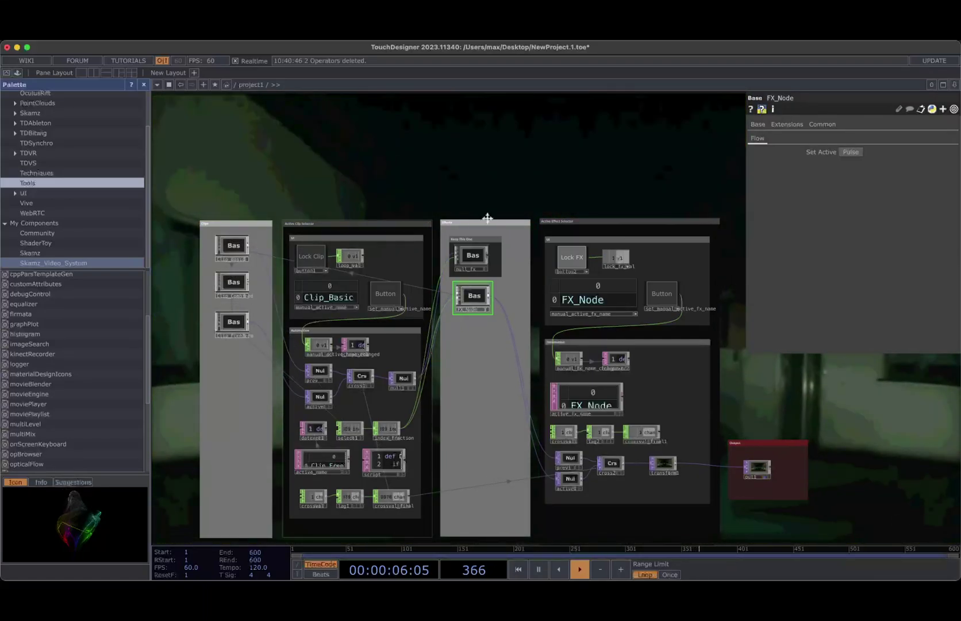
drag(528, 268, 507, 428)
middle_drag(507, 429, 508, 320)
drag(507, 382, 500, 281)
middle_drag(483, 313, 487, 353)
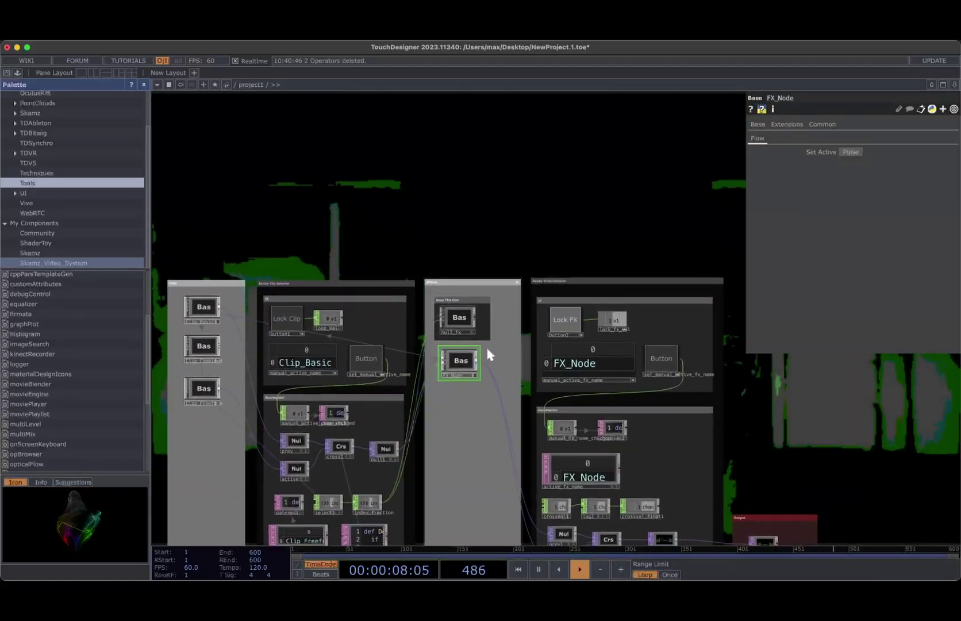
drag(503, 202, 502, 139)
middle_drag(488, 238, 488, 248)
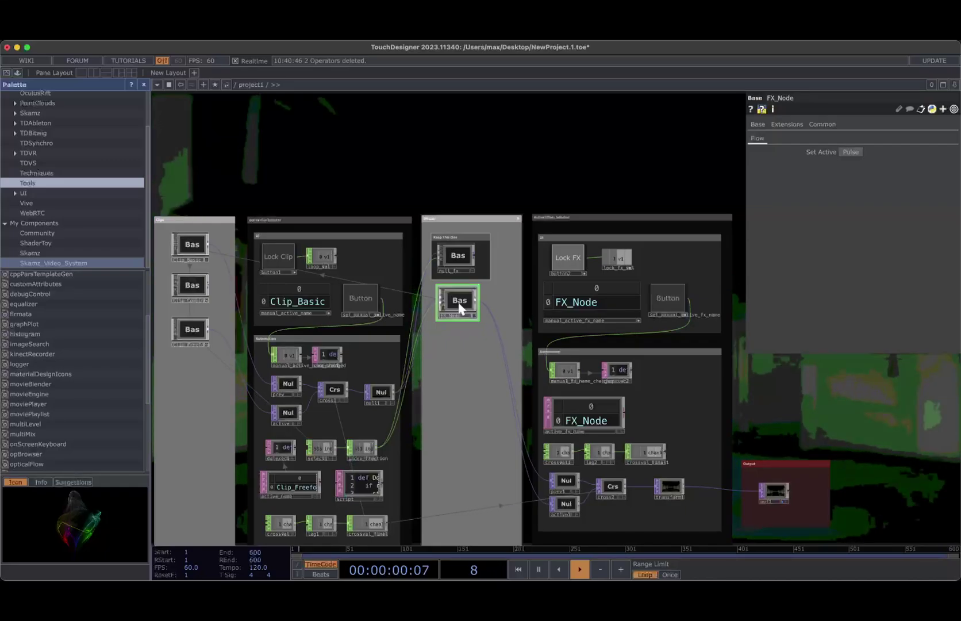
Step: Examine the mirror, limit and animation operators inside FX_Node and return to project1
key(i)
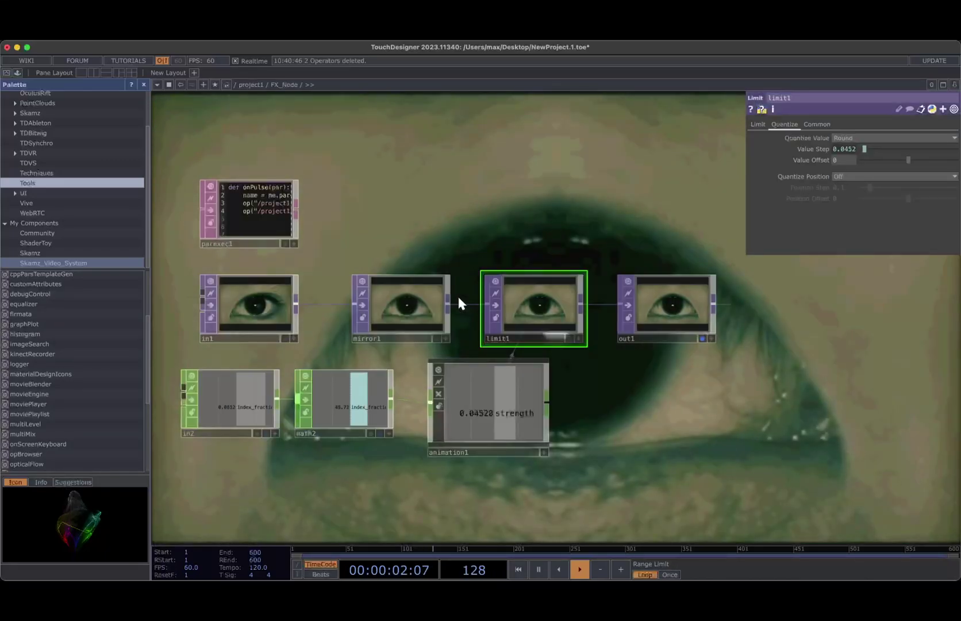
click(647, 302)
click(540, 302)
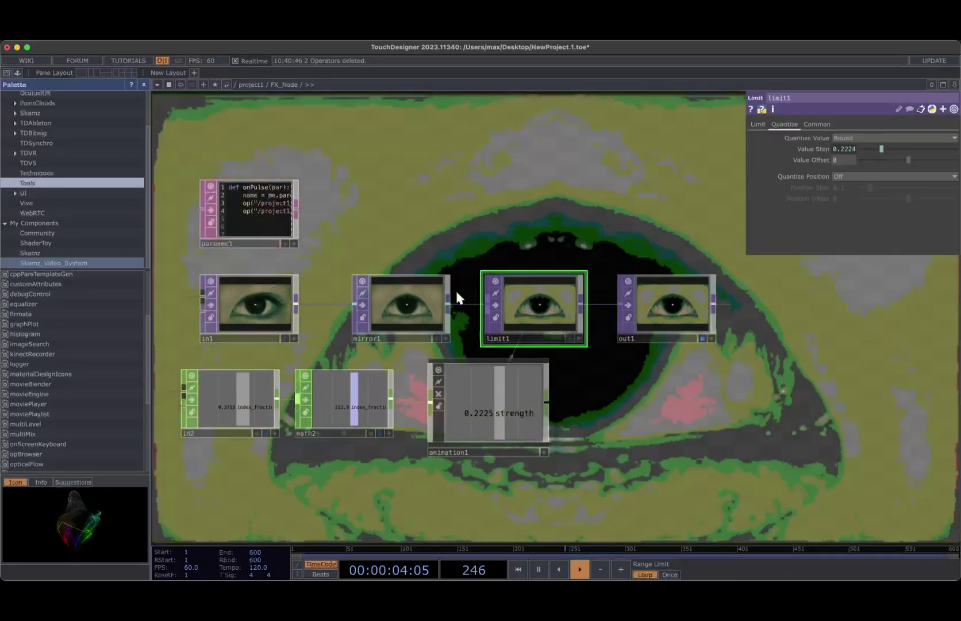
click(414, 296)
key(u)
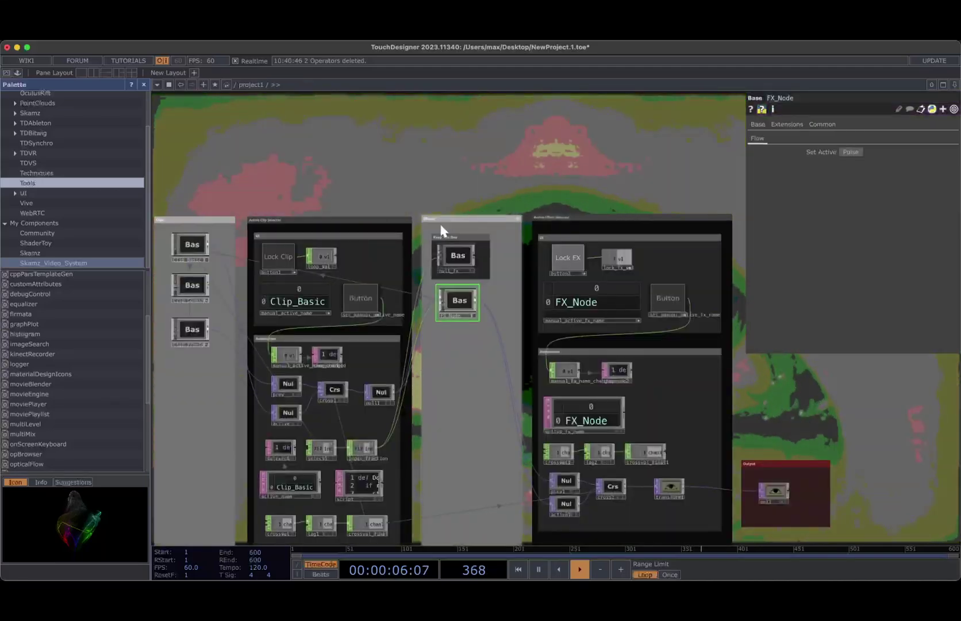
Step: Examine the index_fraction channel in the Active Clip Selector and its connections to the effect nodes
drag(503, 162, 590, 105)
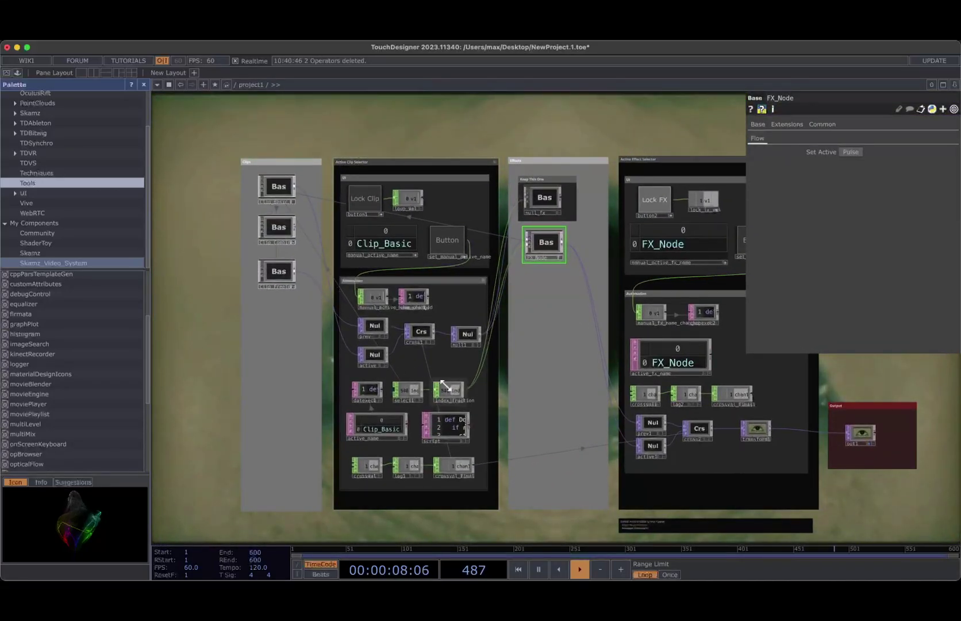
scroll(444, 385, up, 5)
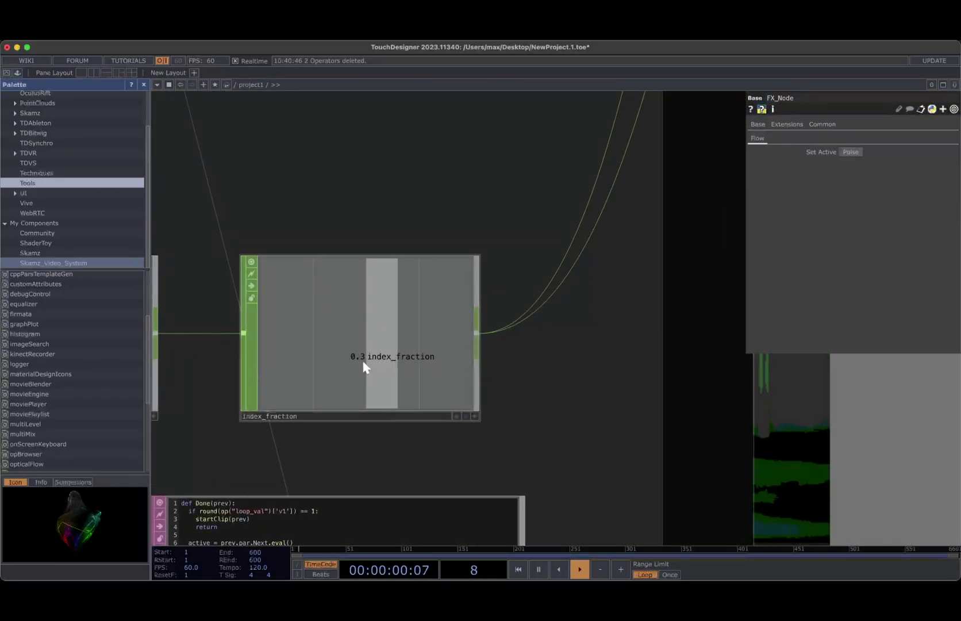
scroll(570, 357, down, 2)
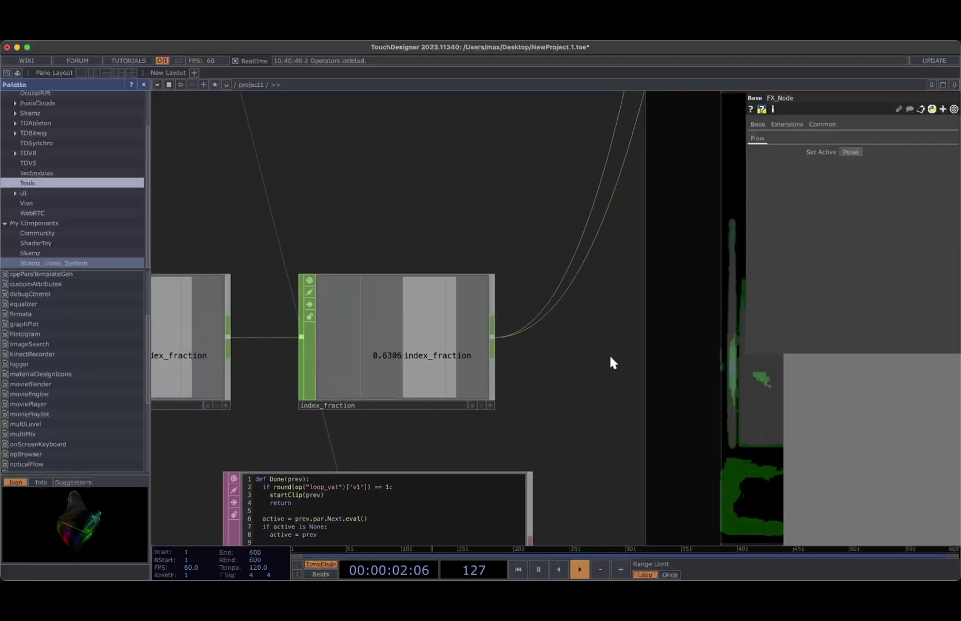
drag(739, 358, 579, 412)
scroll(723, 383, down, 2)
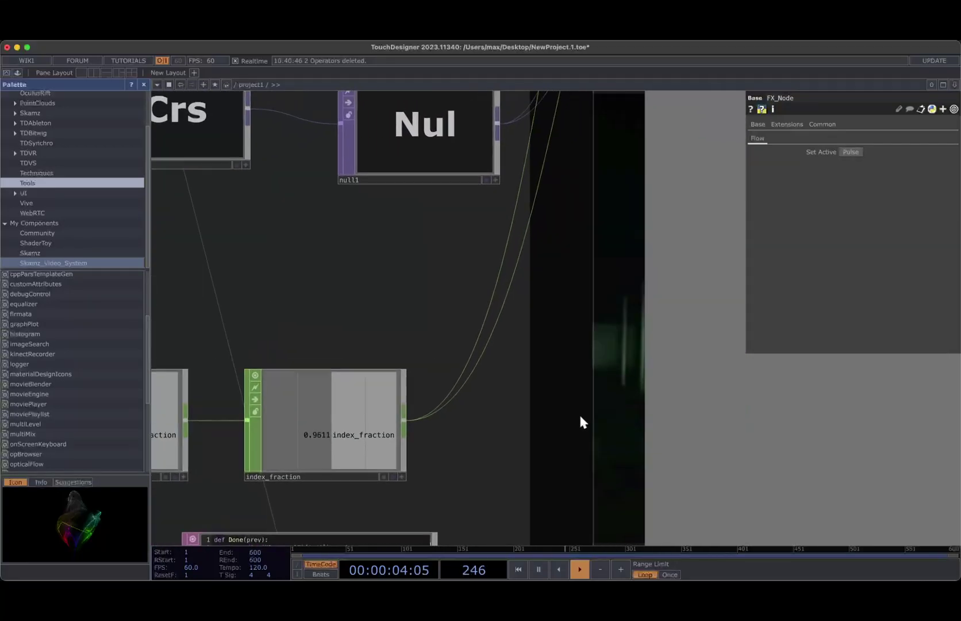
scroll(579, 413, down, 4)
drag(574, 357, 496, 405)
scroll(493, 397, down, 1)
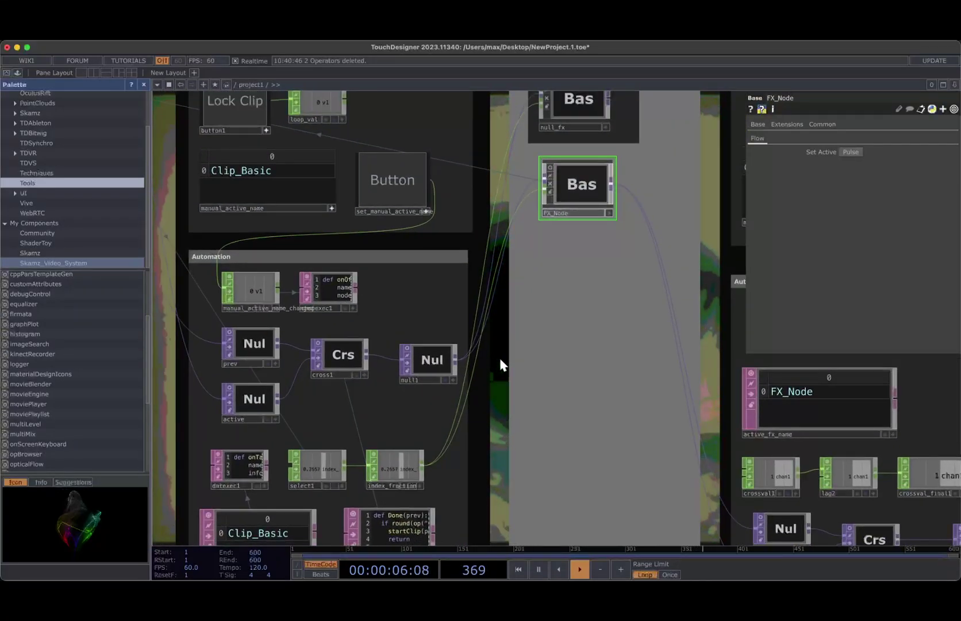
drag(501, 365, 496, 379)
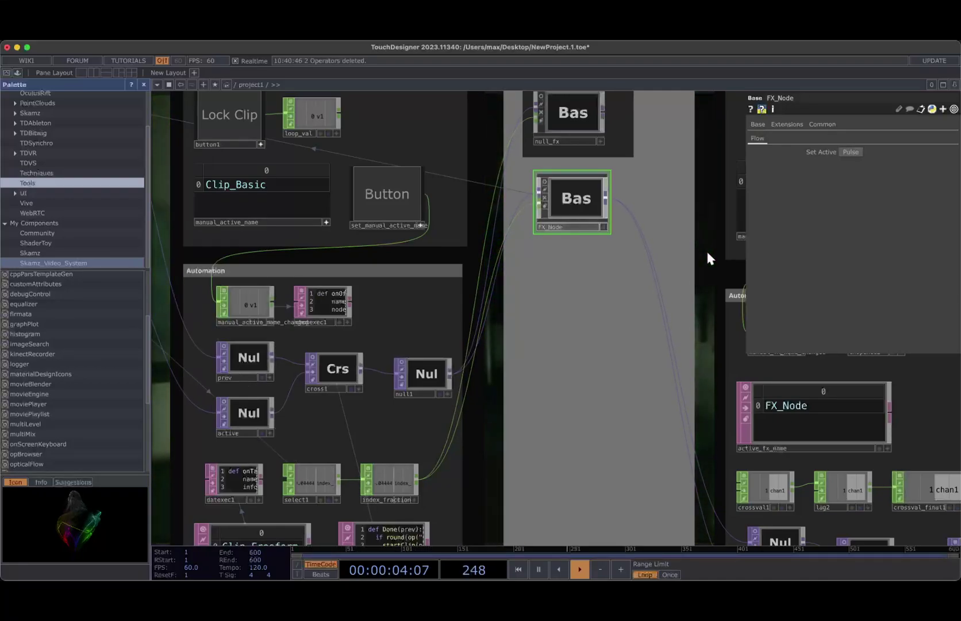
Step: Look over the Effects and Active Effect Selector areas, check the operator chain inside FX_Node, and return to project1
scroll(714, 281, down, 3)
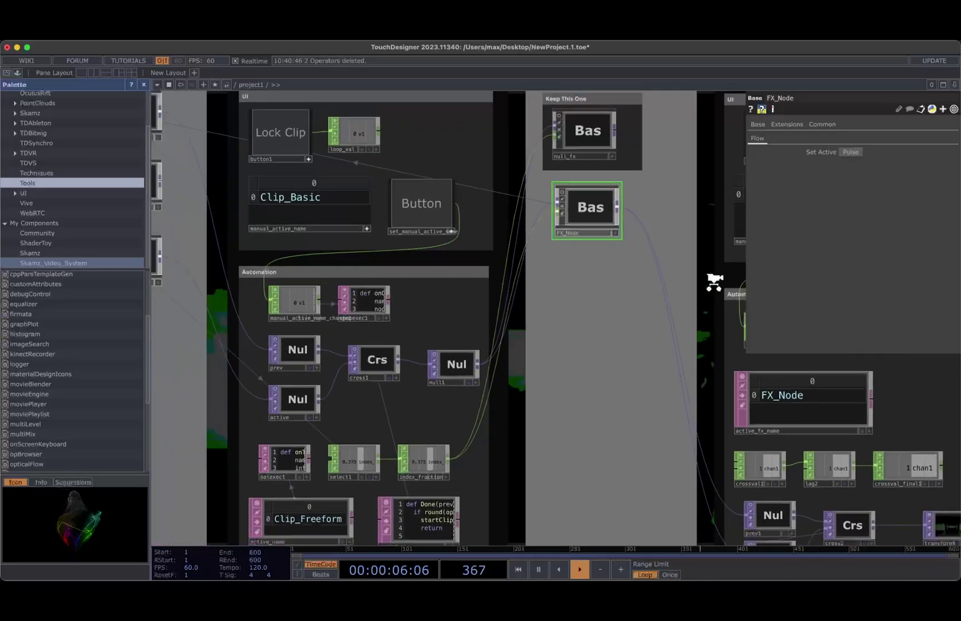
drag(715, 281, 551, 351)
scroll(551, 351, down, 2)
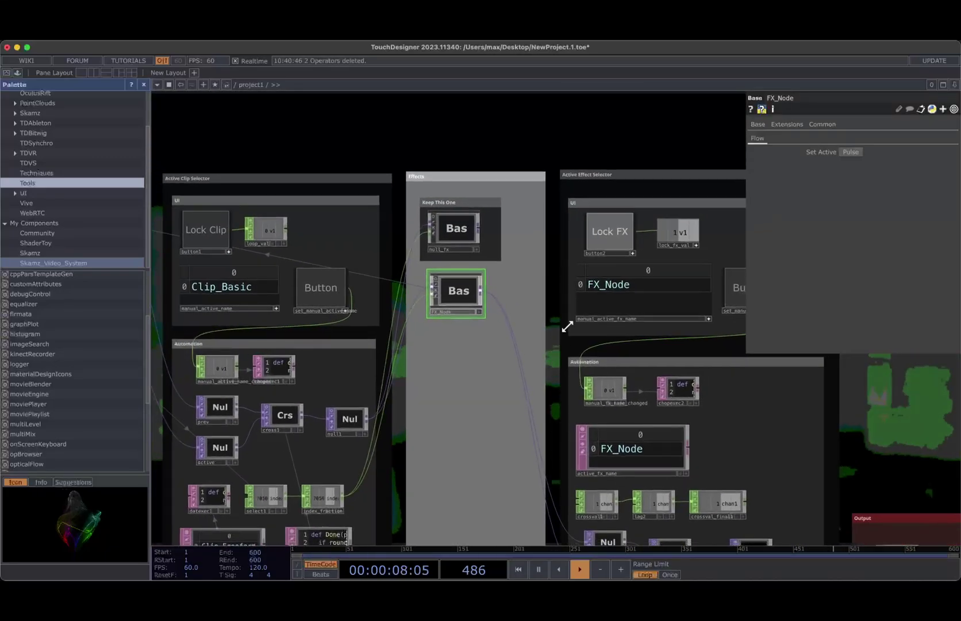
drag(537, 155, 529, 128)
double_click(446, 259)
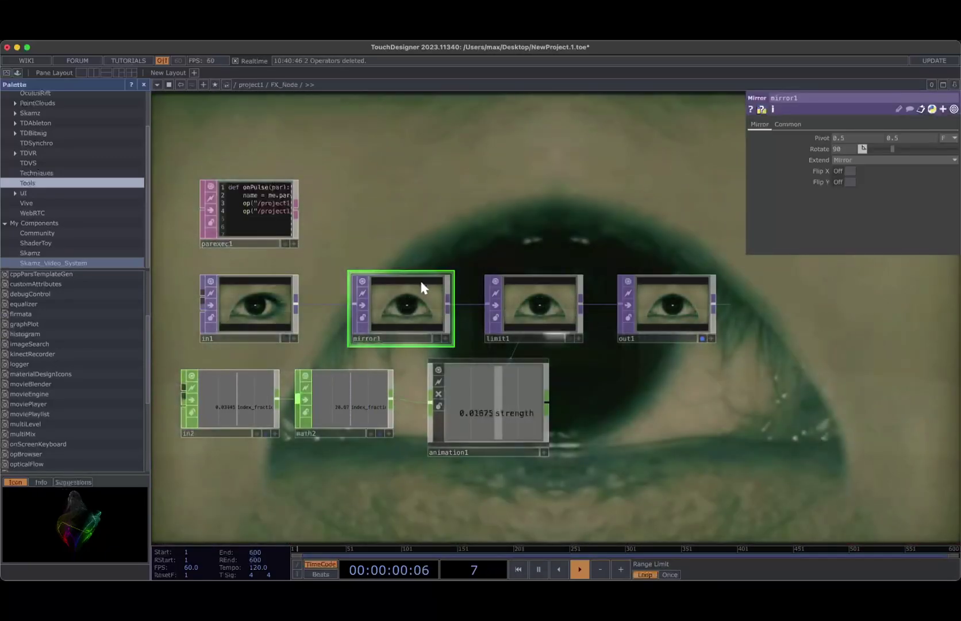
key(u)
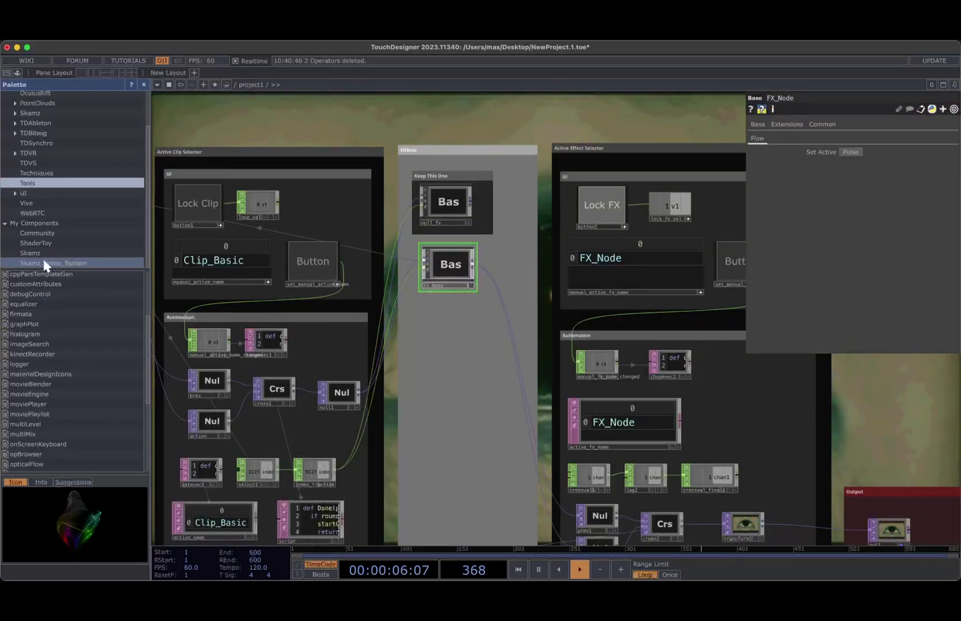
Step: Try placing a second FX_Node from the Skamz_Video_System components in the Effects area, check its null1 source, and delete it
click(46, 263)
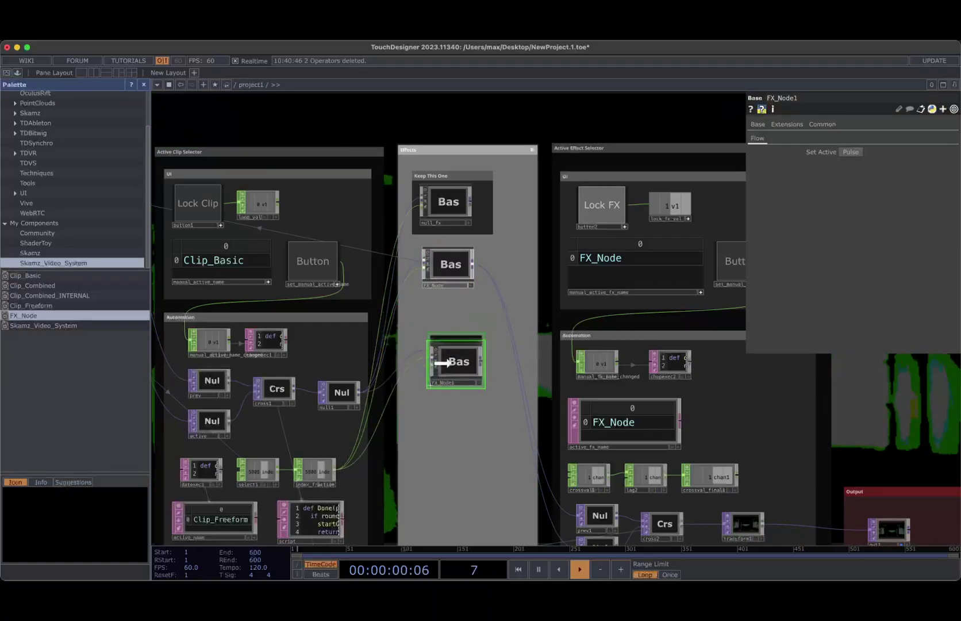
click(343, 397)
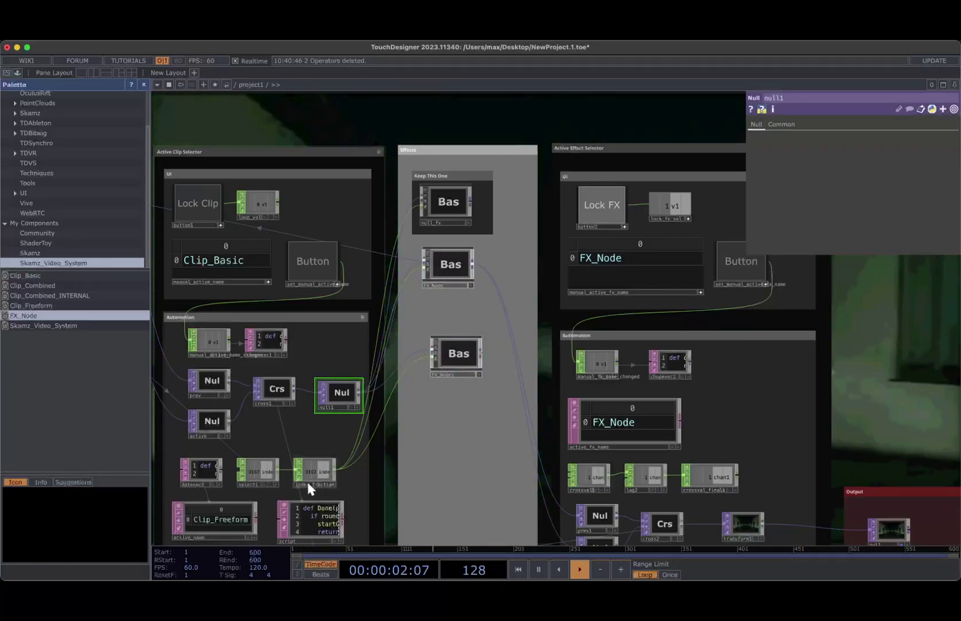
click(467, 352)
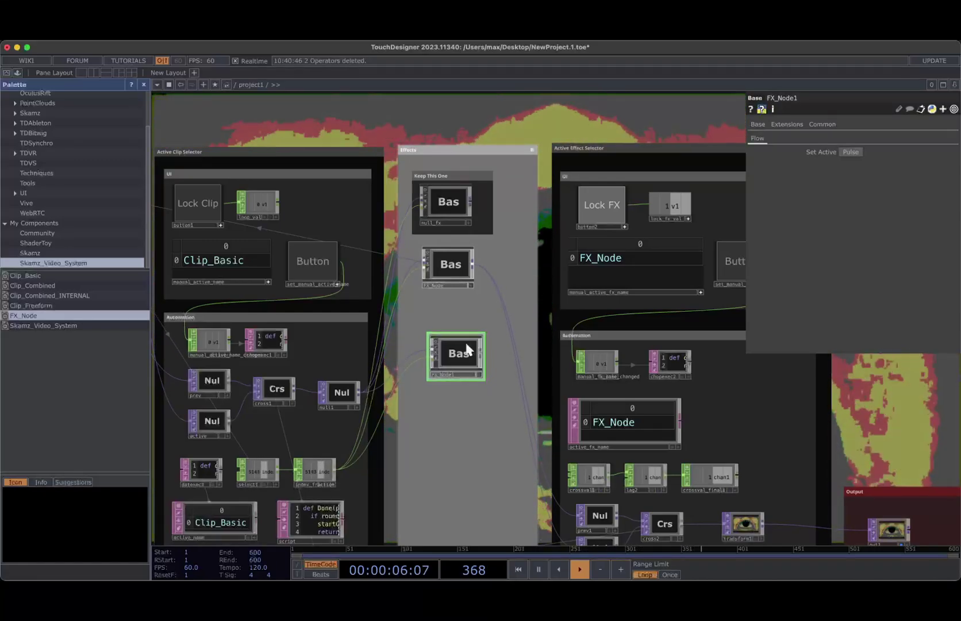
key(Delete)
Step: Open the animation editor for animation1 inside FX_Node and enlarge the network view above the strength curve
double_click(453, 265)
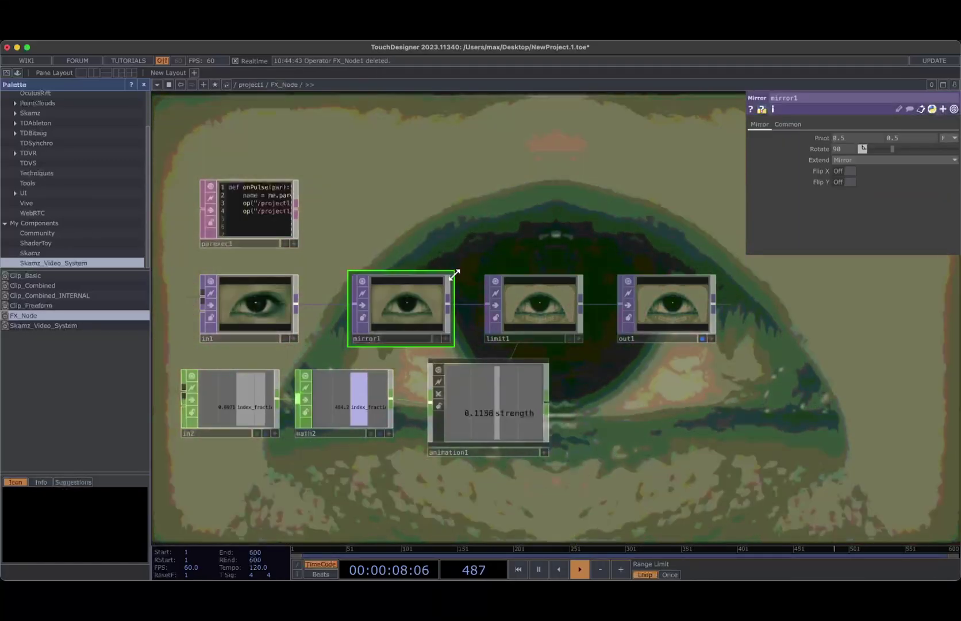
drag(388, 466, 405, 461)
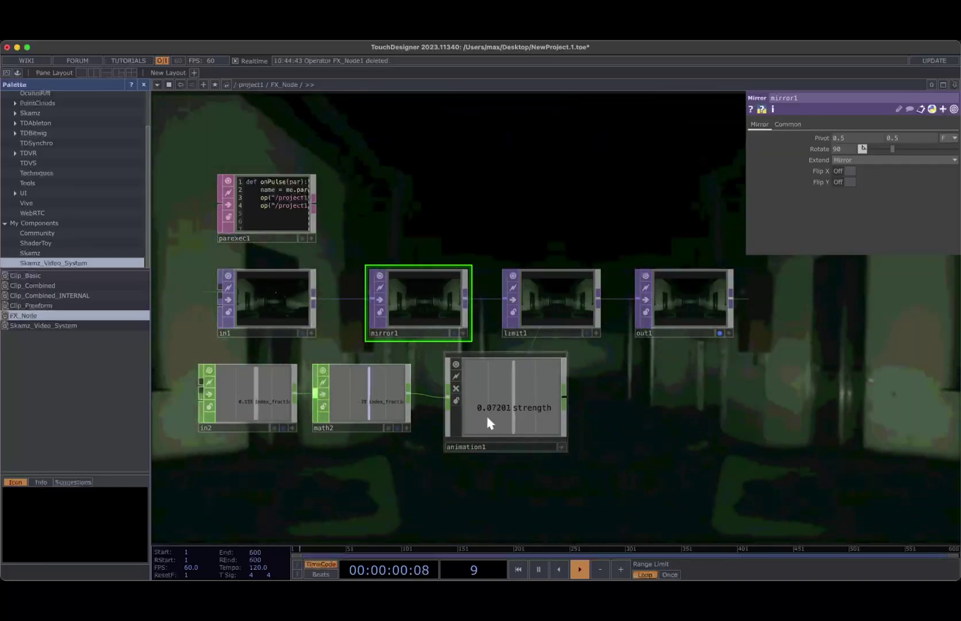
drag(613, 458, 183, 382)
click(517, 419)
right_click(518, 411)
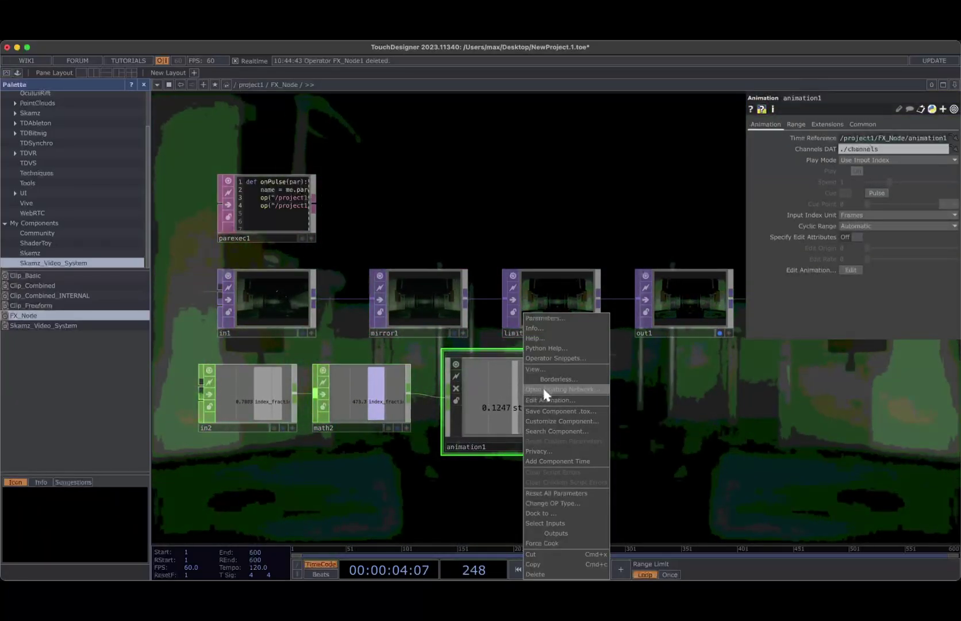
click(545, 400)
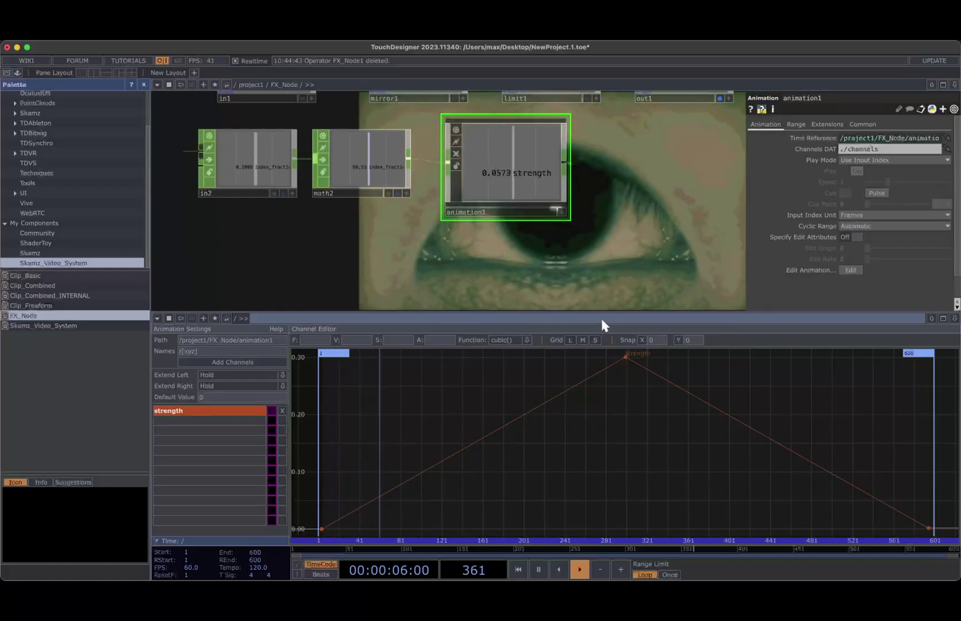
drag(590, 311, 610, 334)
scroll(605, 325, down, 1)
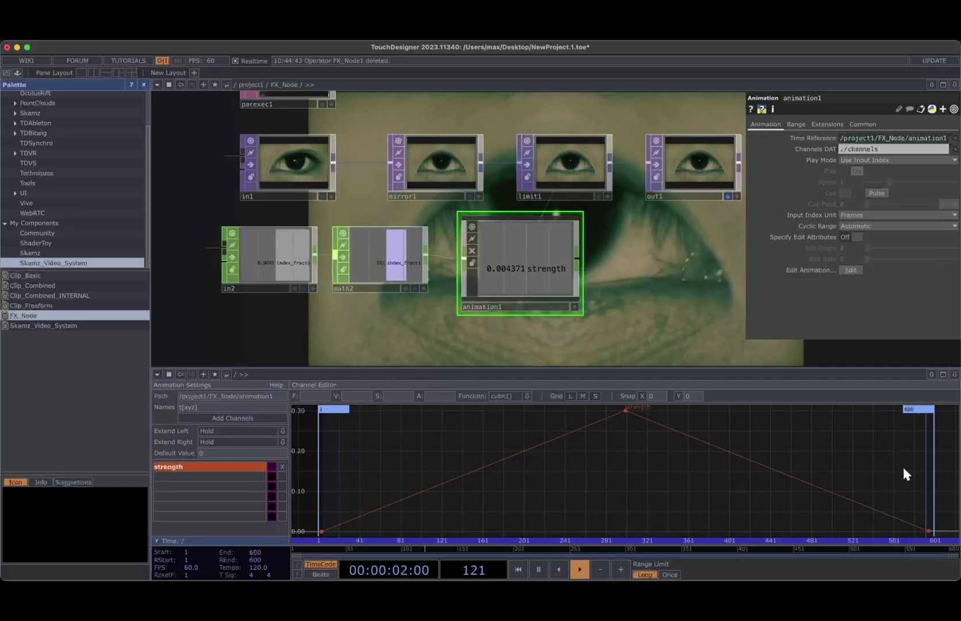
Step: Compare math2's From Range and To Range settings with animation1's Play Mode and Input Index Unit
click(395, 260)
click(509, 260)
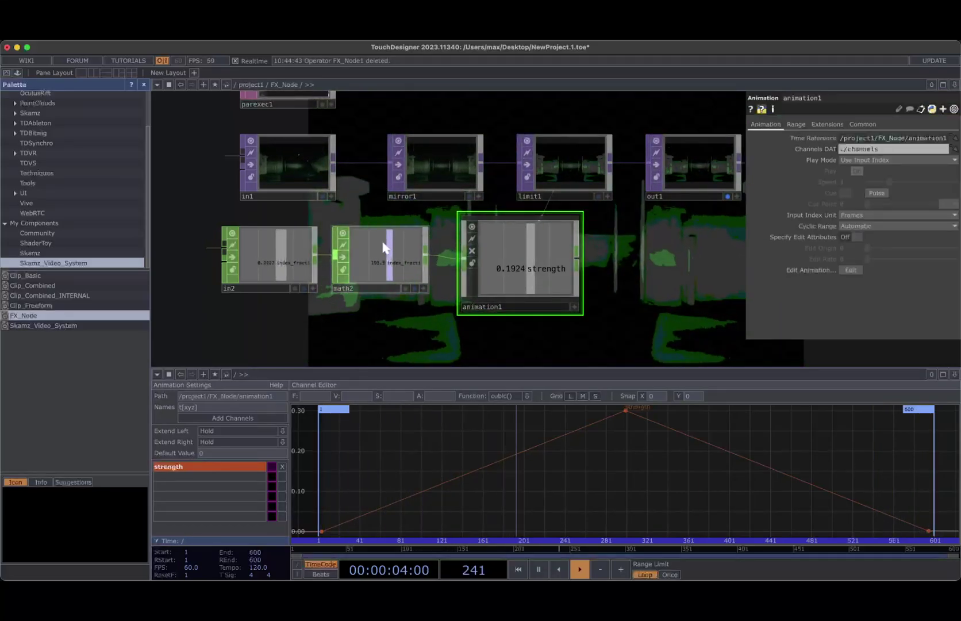
click(387, 251)
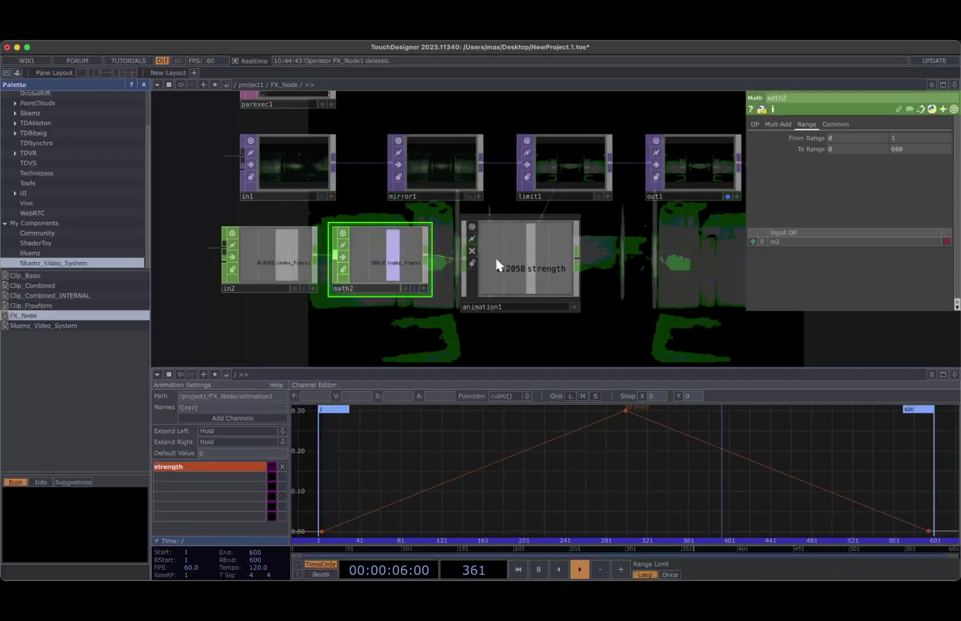
click(493, 261)
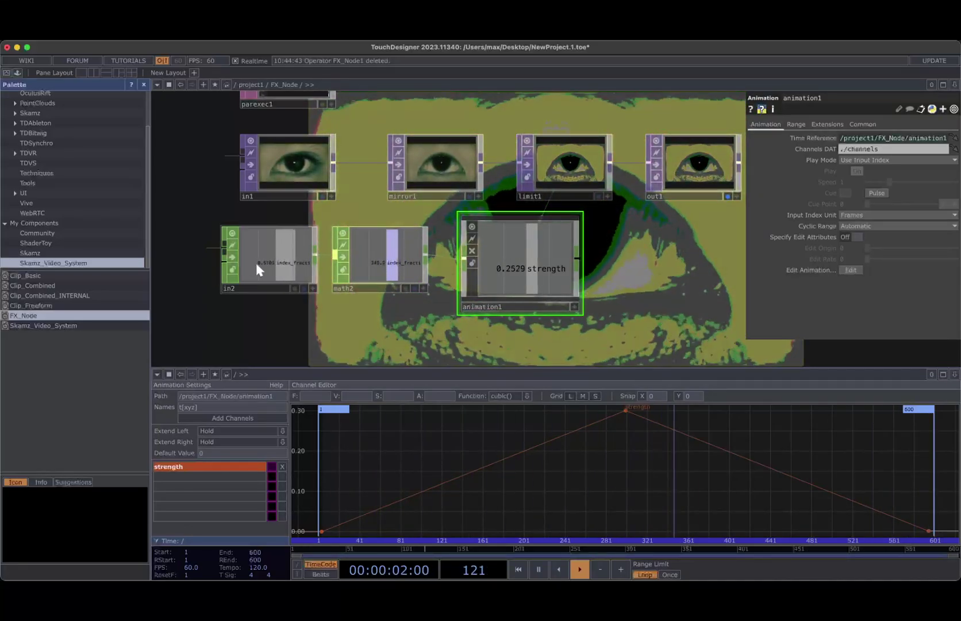
click(368, 261)
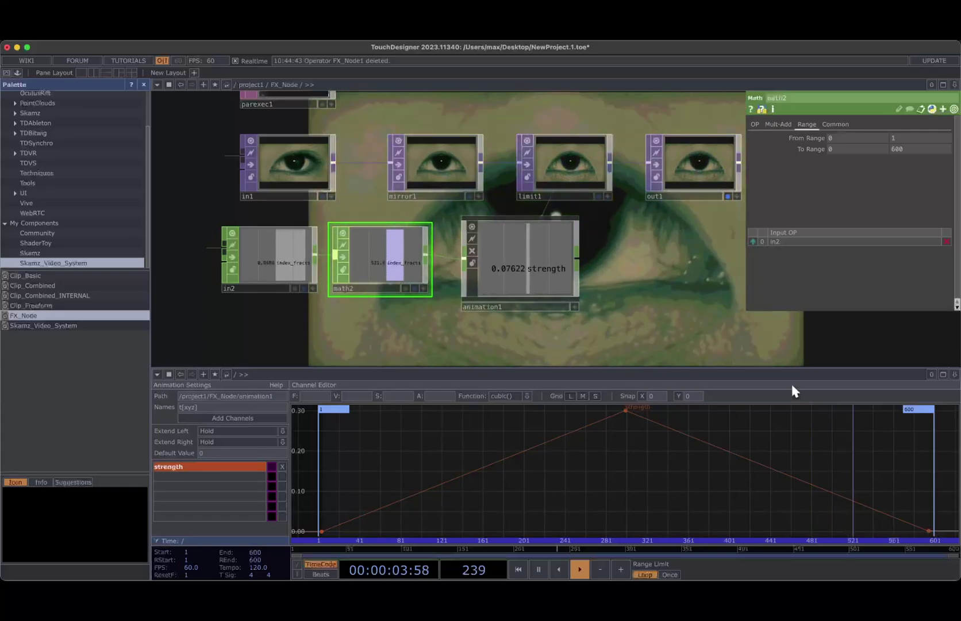
scroll(677, 323, right, 2)
click(515, 305)
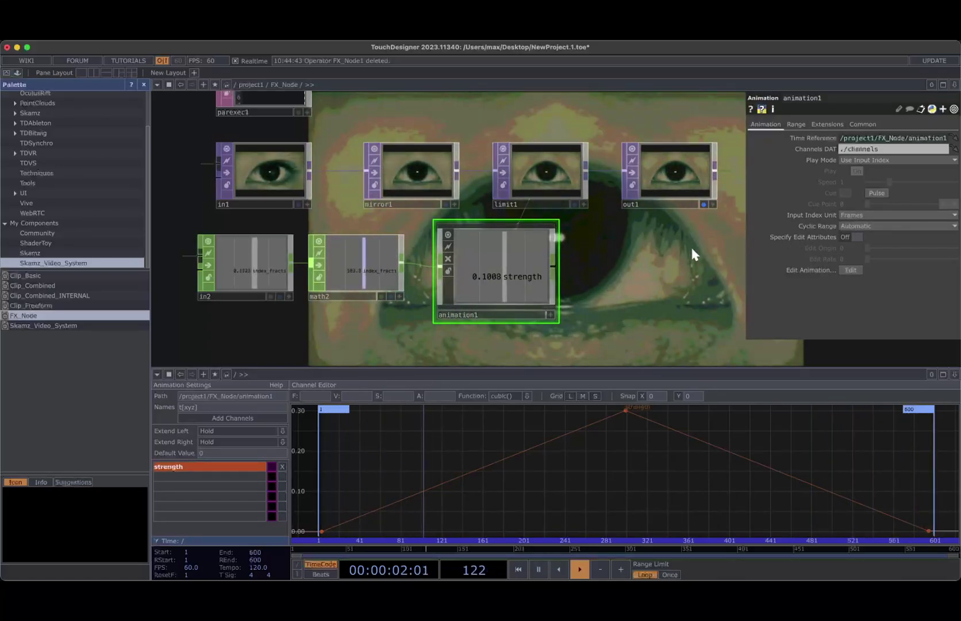
Step: Activate animation1's viewer and examine the Quantize Value Step parameter of limit1
drag(692, 249, 654, 254)
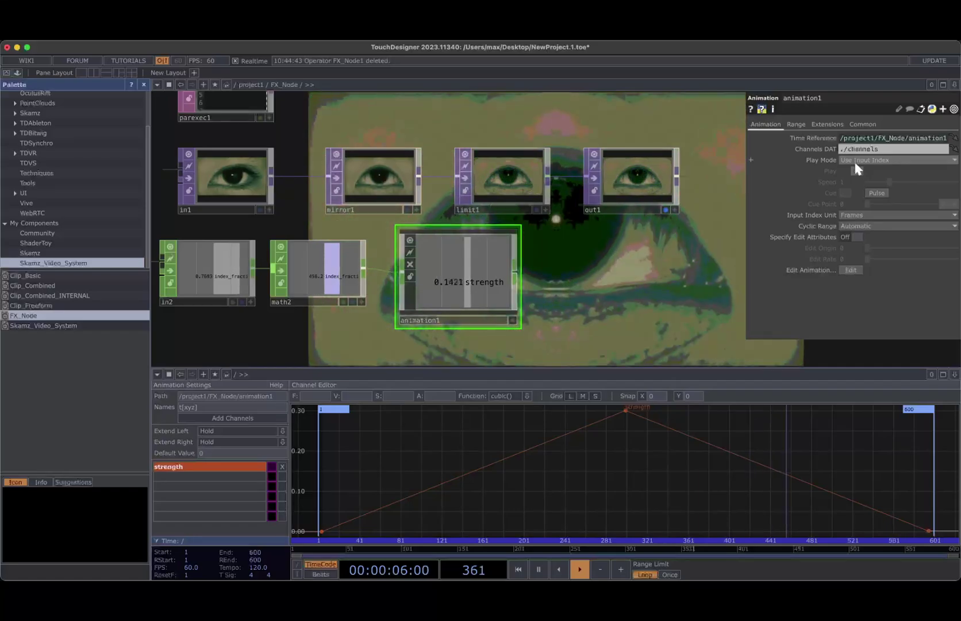
drag(575, 332, 579, 330)
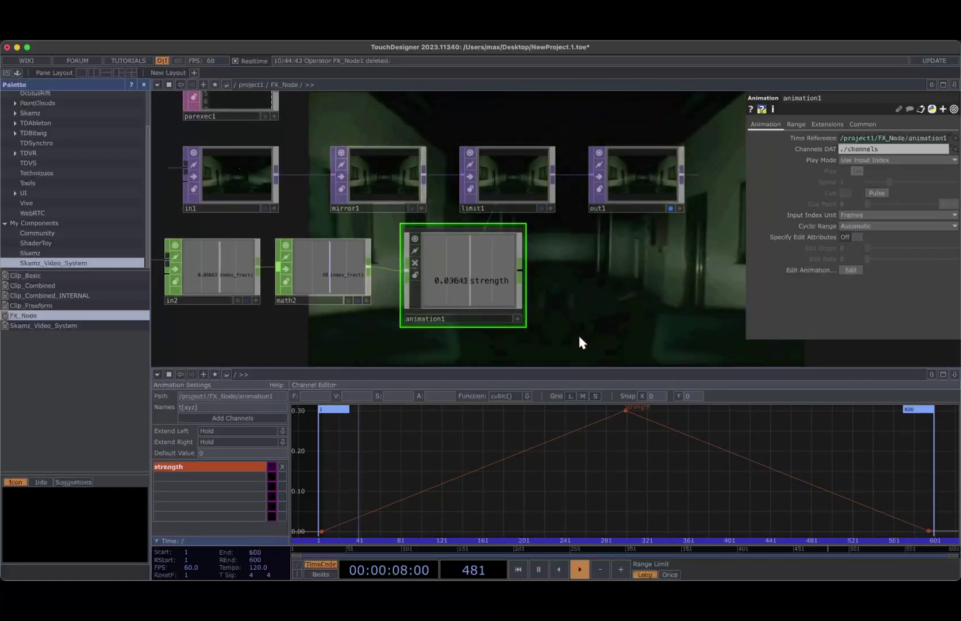
drag(590, 237, 588, 253)
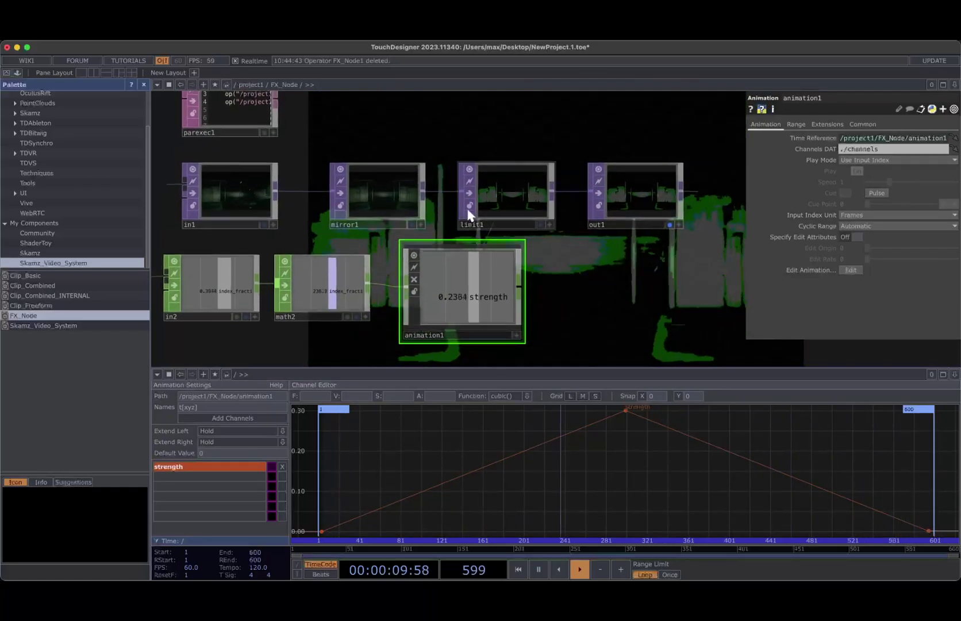
click(516, 336)
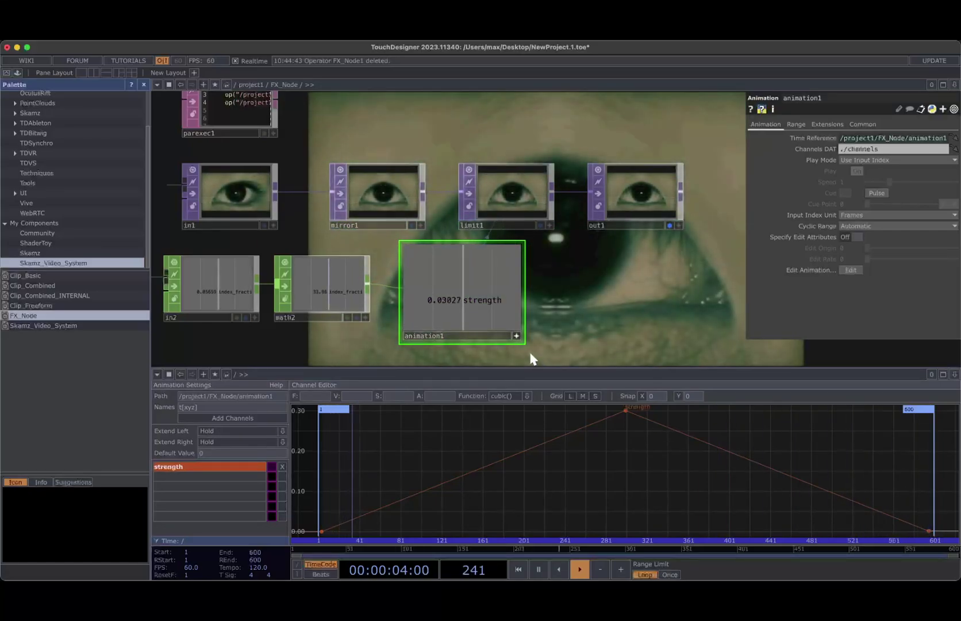
click(496, 199)
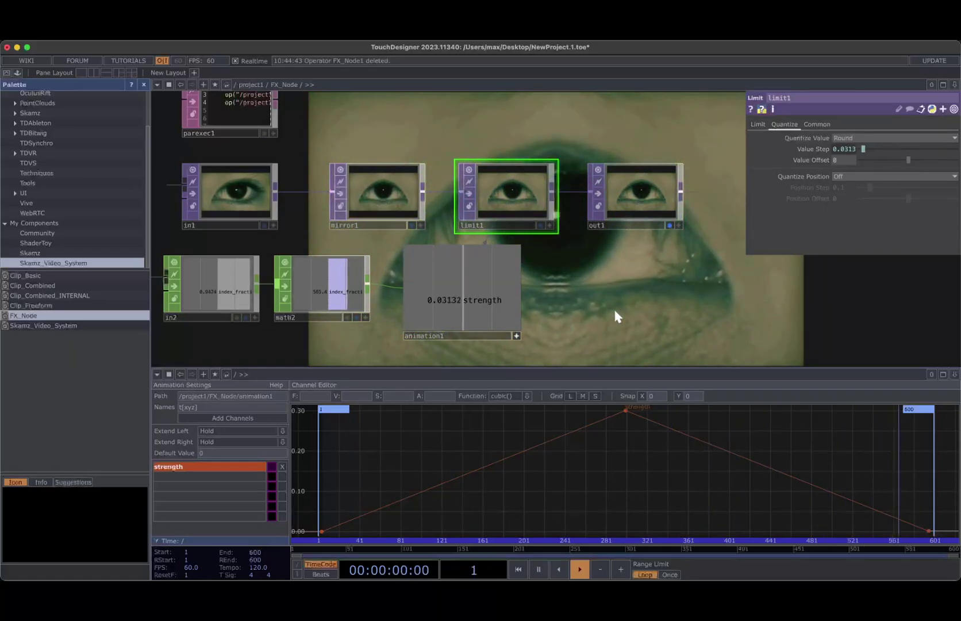
Step: Return to project1 and review the network from the clips through the effects to the output
key(u)
scroll(618, 302, down, 5)
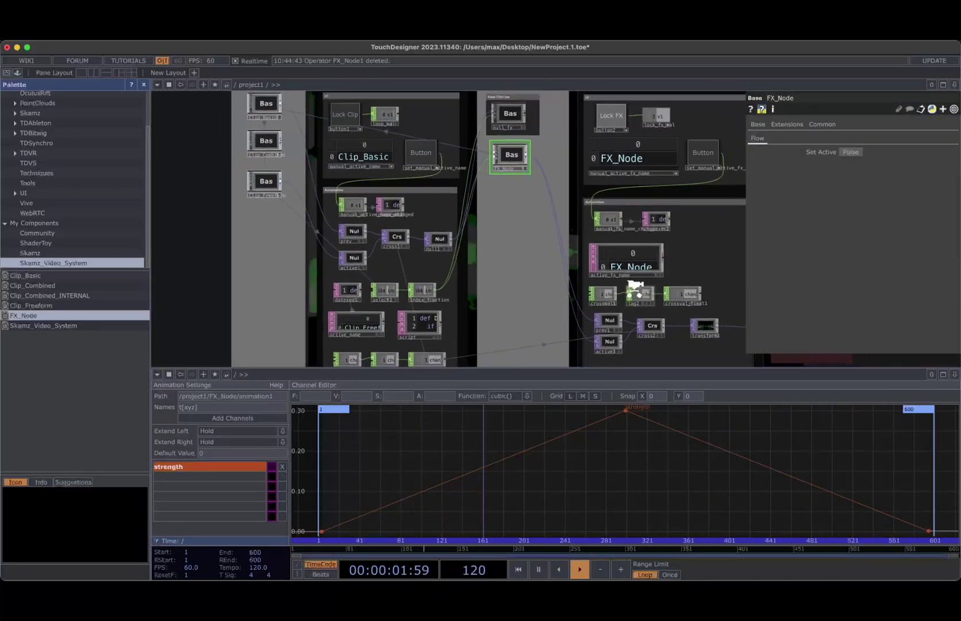
drag(227, 173, 177, 155)
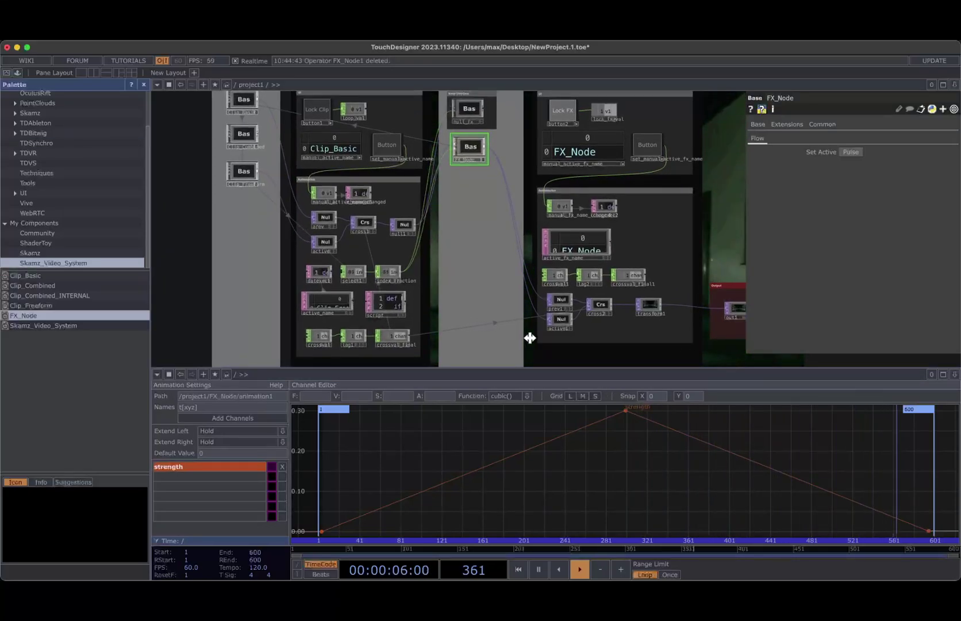
drag(189, 279, 197, 183)
scroll(506, 301, down, 3)
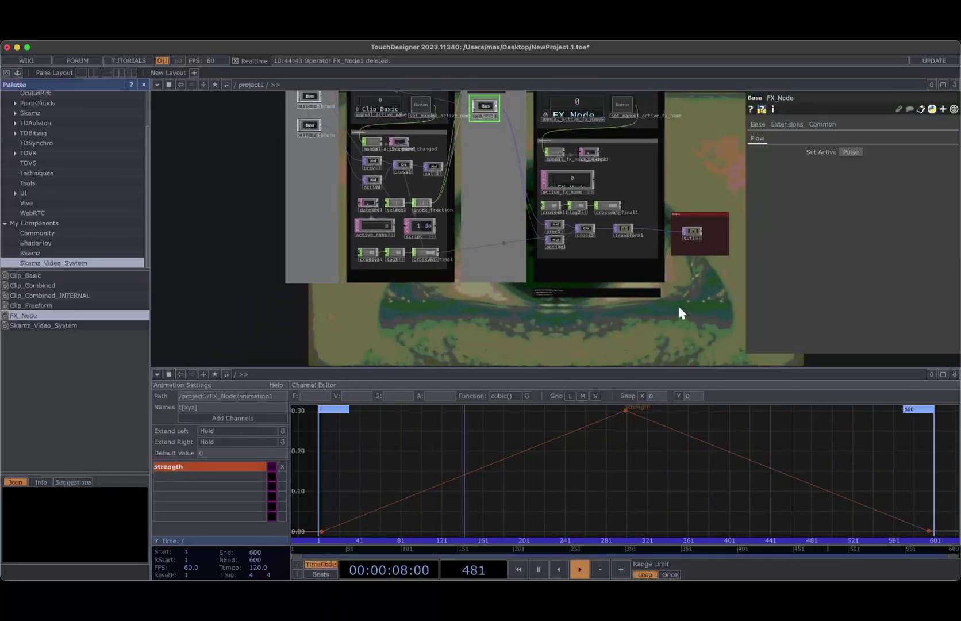
drag(649, 249, 588, 276)
scroll(587, 277, up, 1)
drag(648, 181, 703, 251)
scroll(607, 266, up, 3)
scroll(694, 264, down, 1)
scroll(371, 251, up, 2)
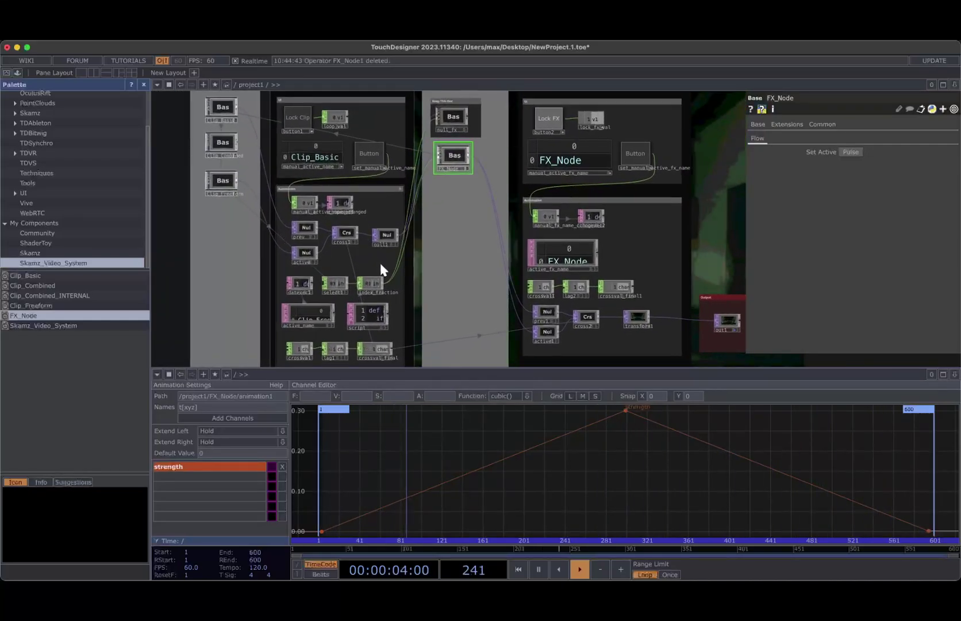
Step: Inspect the script text operator in the Active Clip Selector and look over the whole network
click(368, 318)
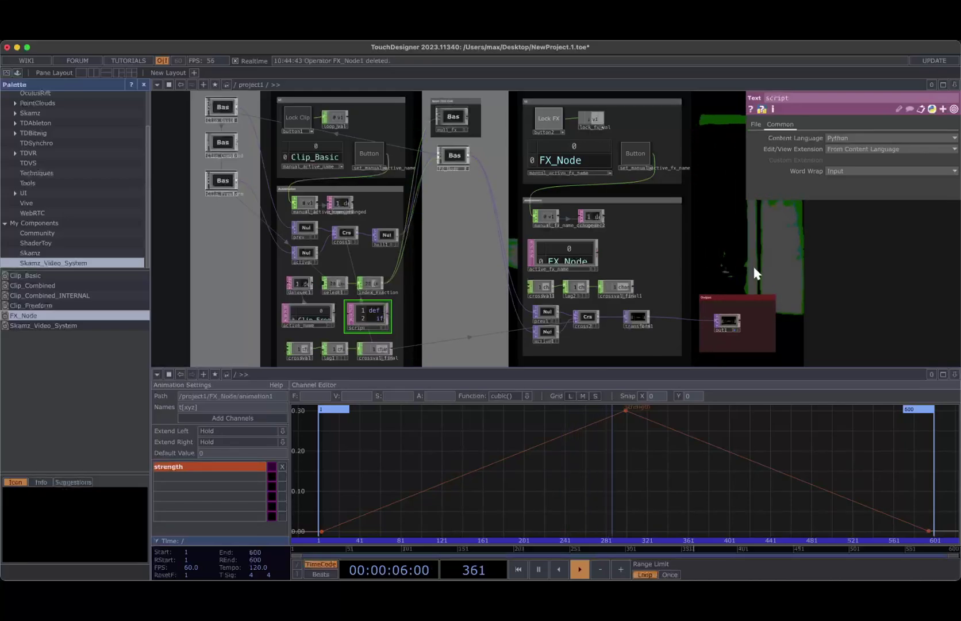
scroll(758, 263, down, 1)
drag(763, 252, 745, 247)
drag(744, 246, 749, 232)
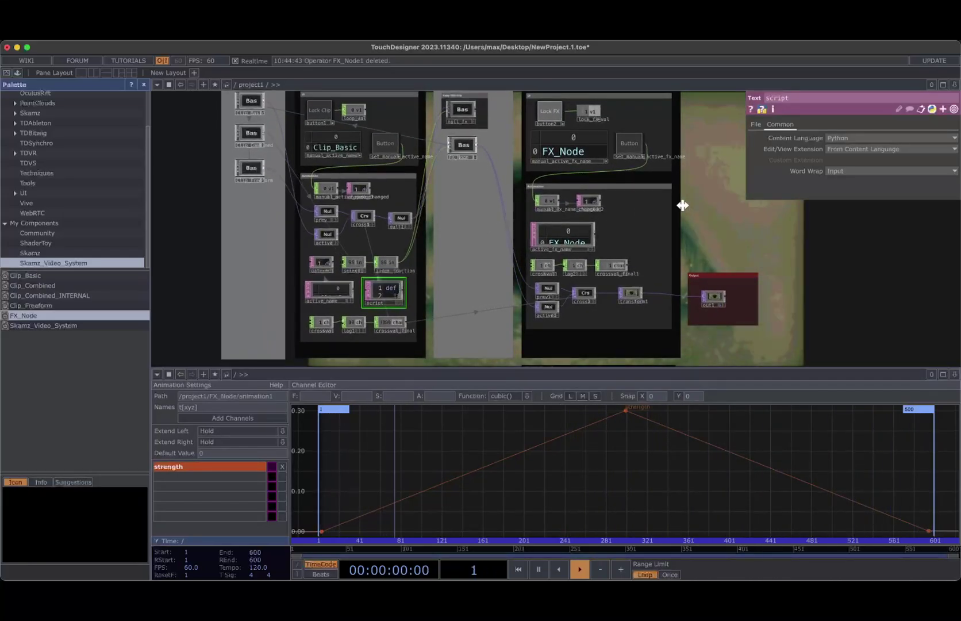
drag(186, 160, 192, 185)
scroll(193, 185, down, 1)
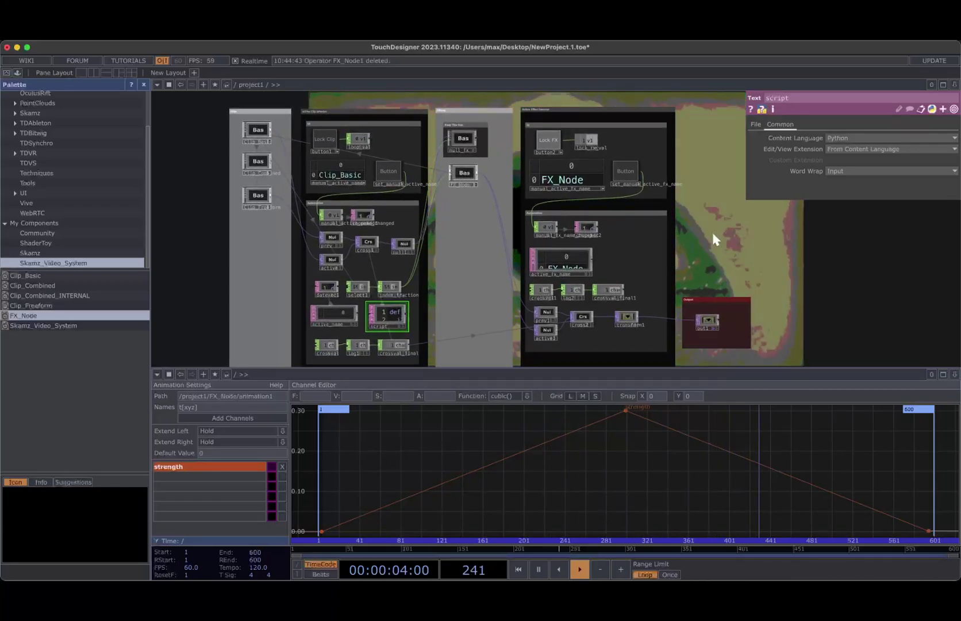
drag(693, 267, 692, 259)
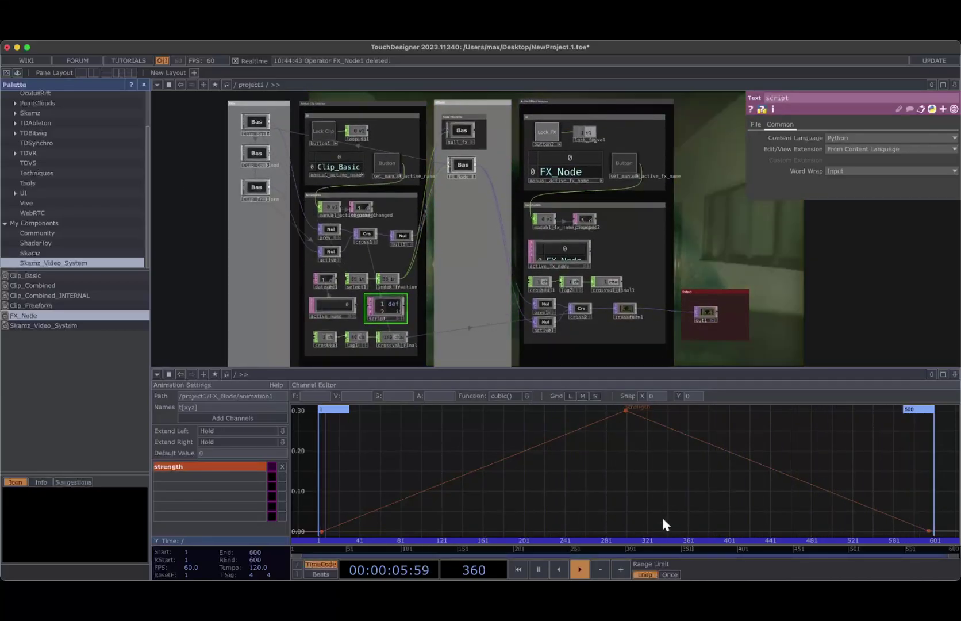